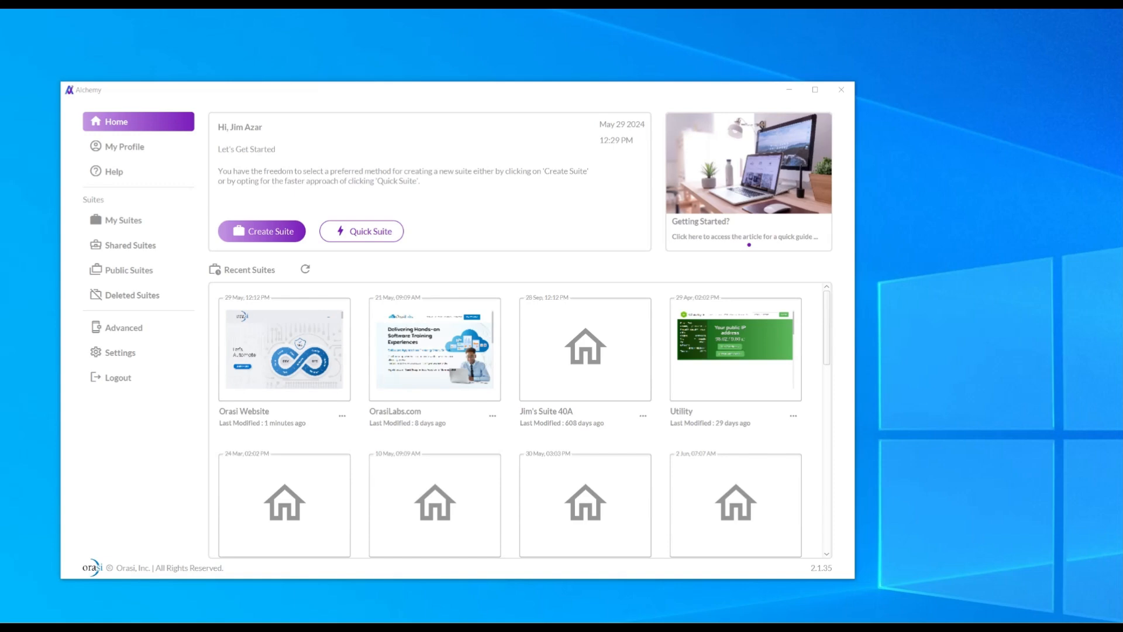
# Review the contact form test data spreadsheet, then open the Orasi Website suite's data sources.
pyautogui.moveTo(0, 76); pyautogui.dragTo(748, 43)
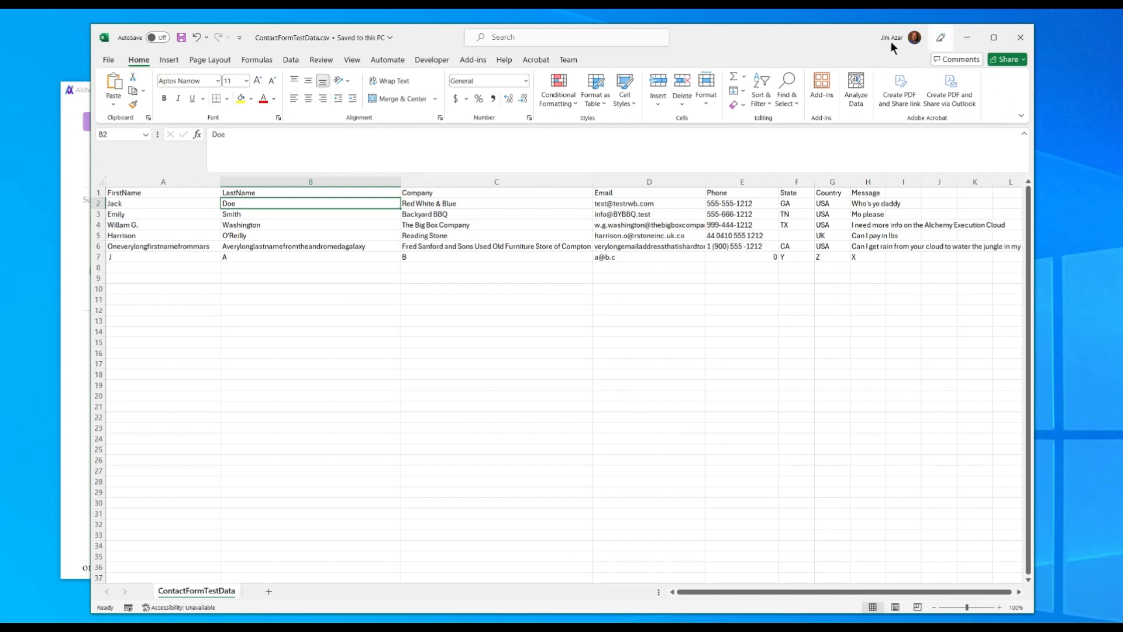
pyautogui.click(968, 38)
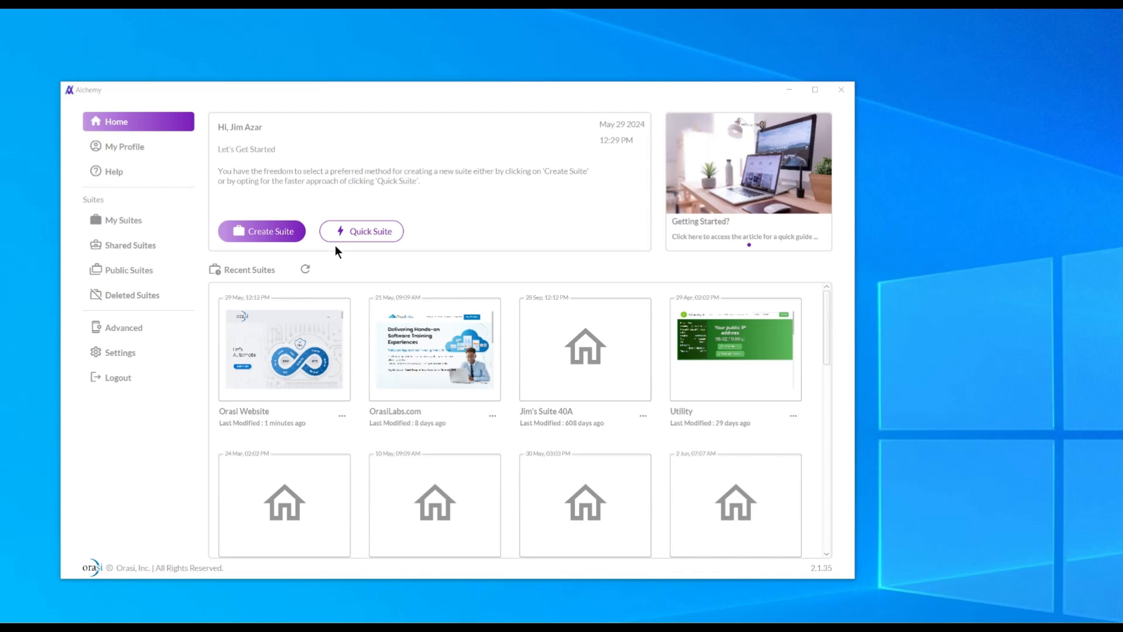
pyautogui.click(290, 346)
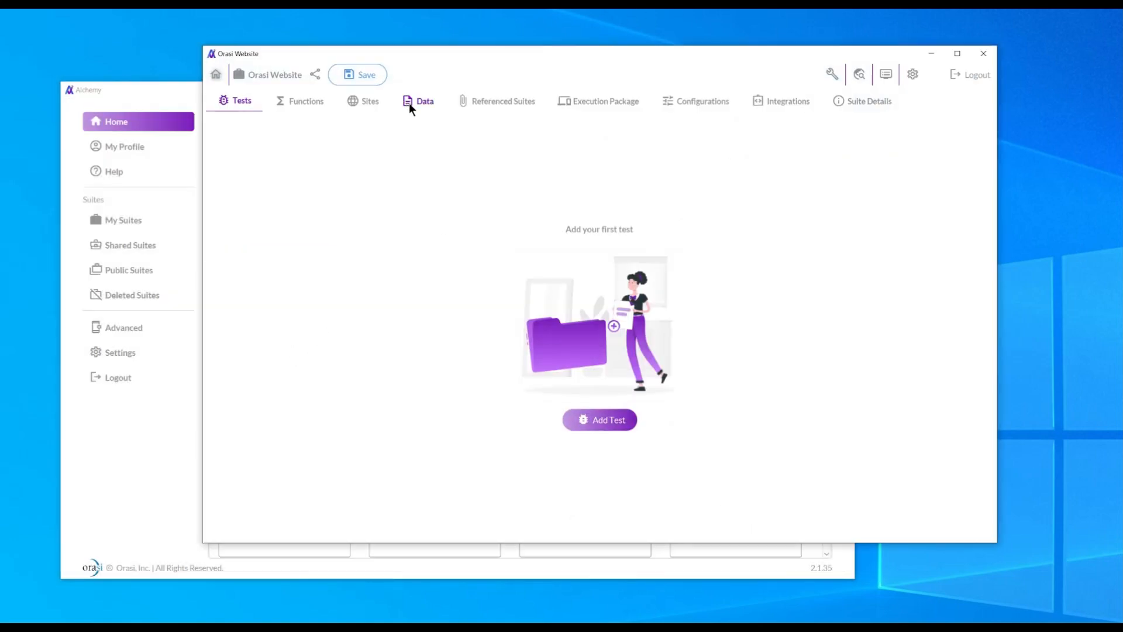
pyautogui.click(425, 100)
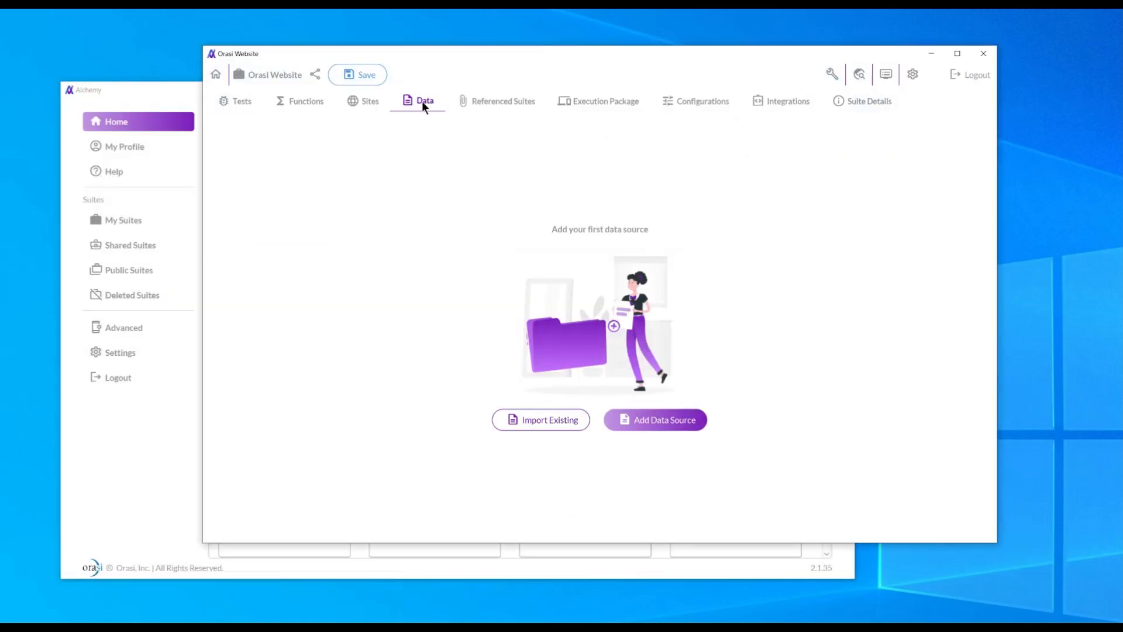
# Create a CSV data source named testdata pointing to the pasted ContactFormTestData.csv path.
pyautogui.click(658, 425)
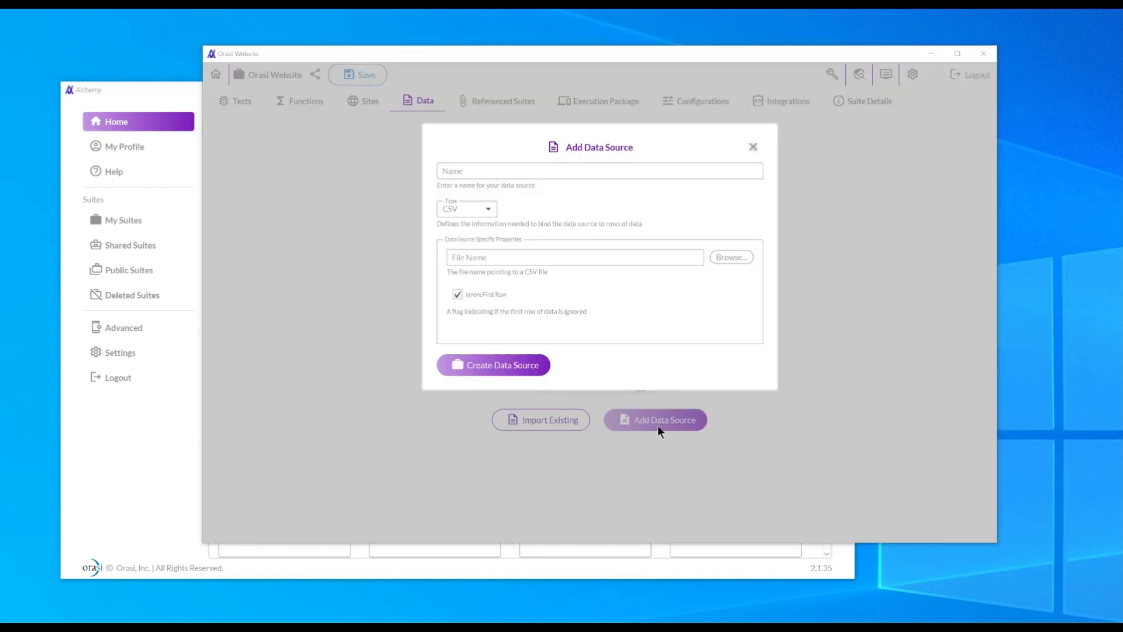
pyautogui.click(475, 170)
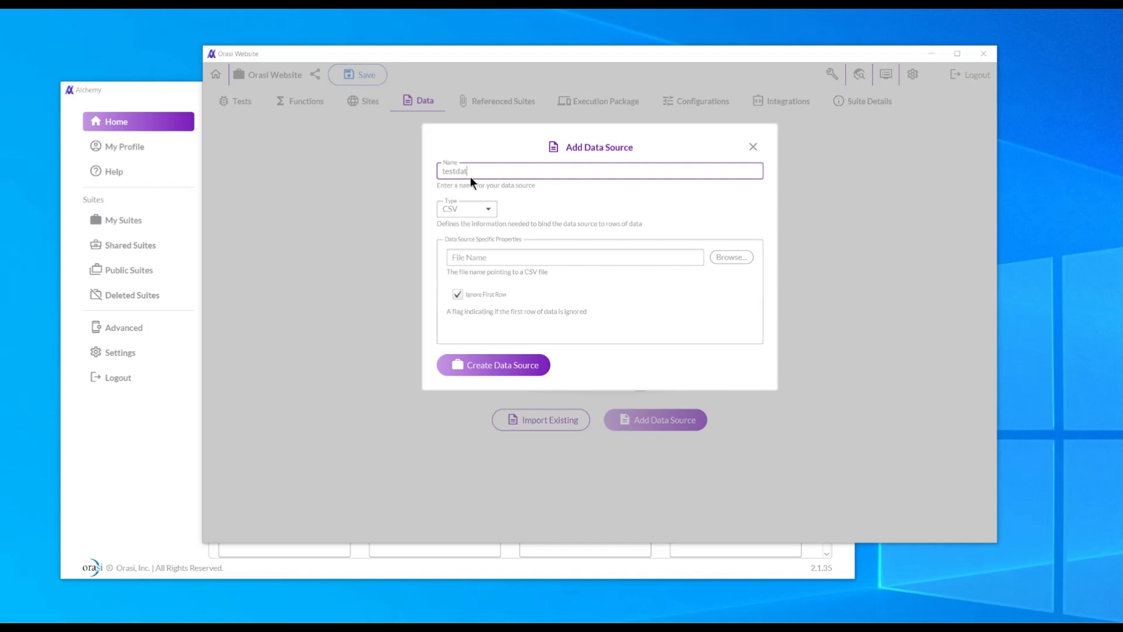
pyautogui.click(471, 256)
pyautogui.write('C:\\TEMP\\Alchemy\\tests\\OrasiLabs\\ContactFormTestData.csv')
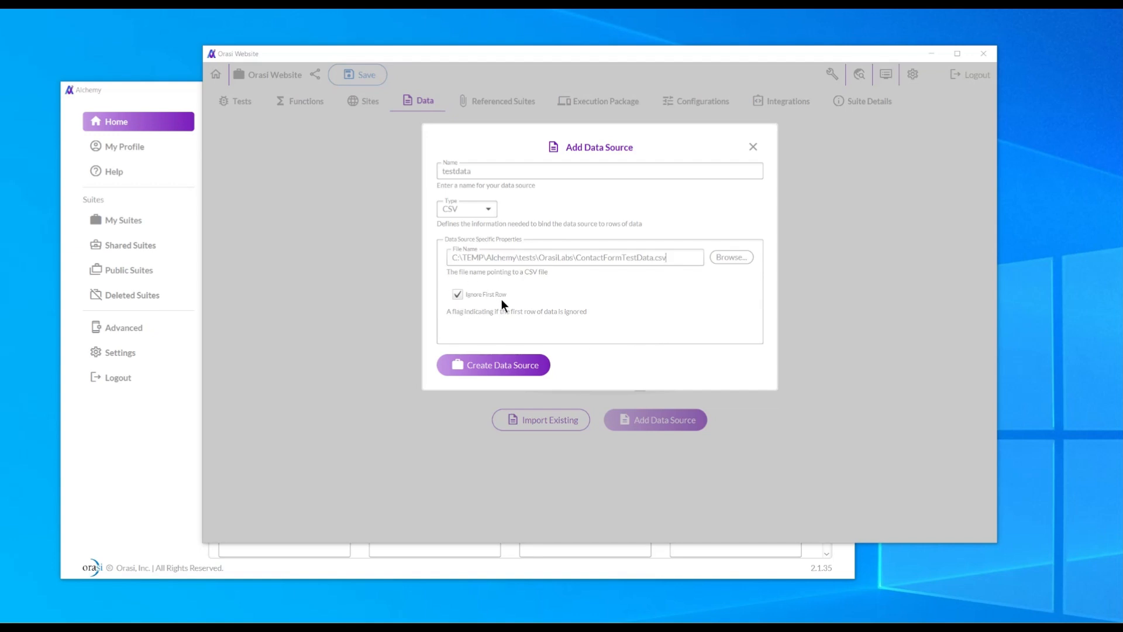
pyautogui.click(501, 365)
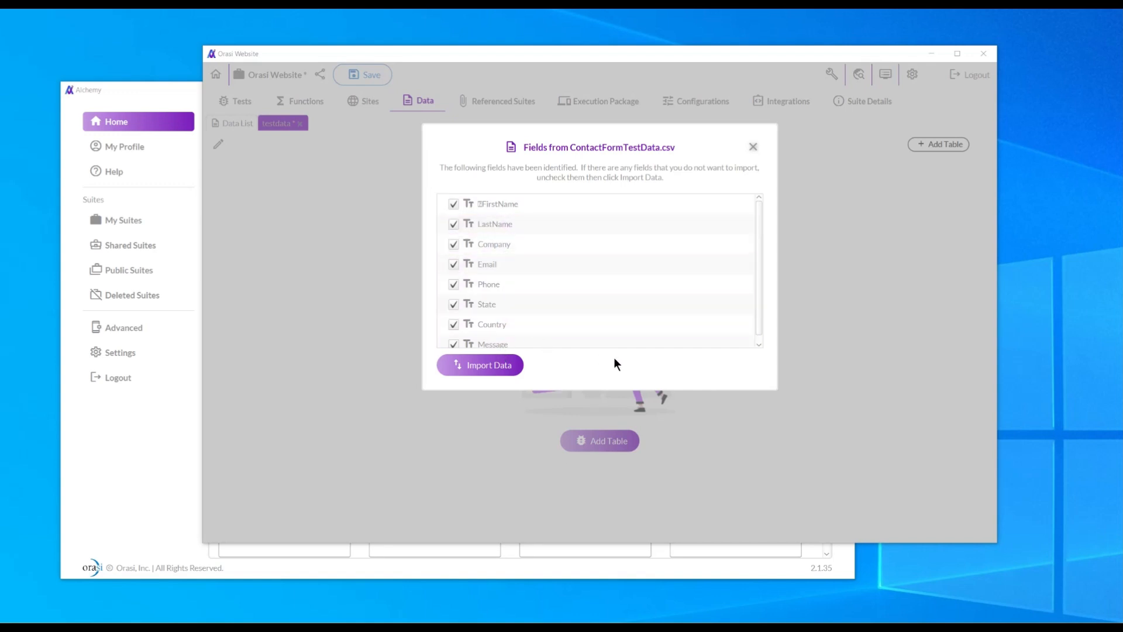
# Import all eight CSV fields, preview the ContactFormTestData.csv table, and save the suite.
pyautogui.click(492, 365)
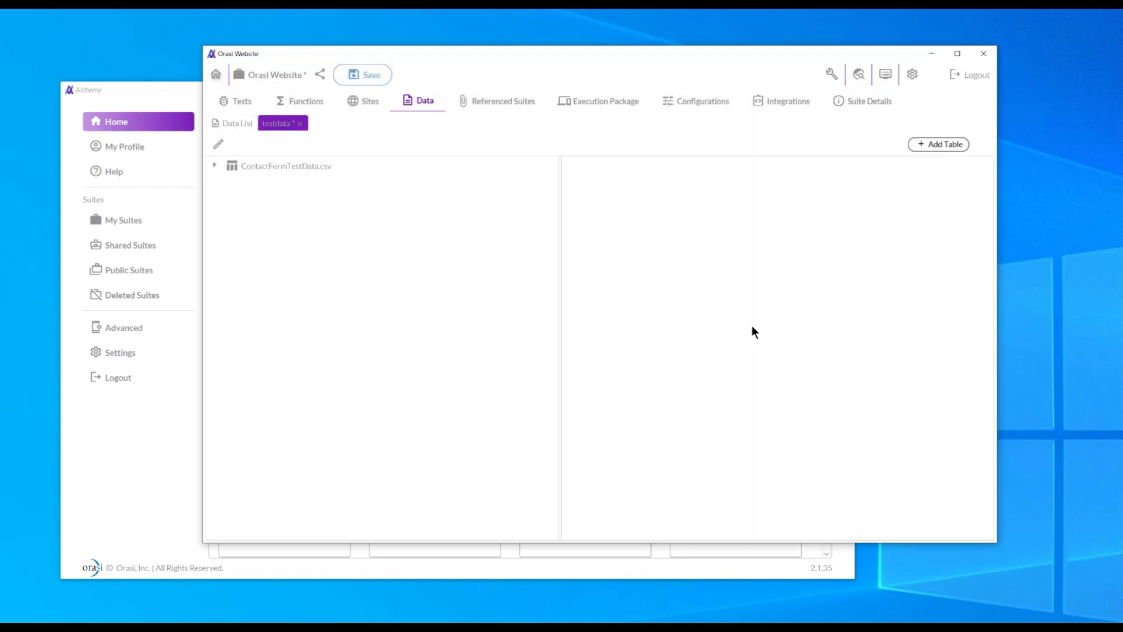
pyautogui.click(214, 165)
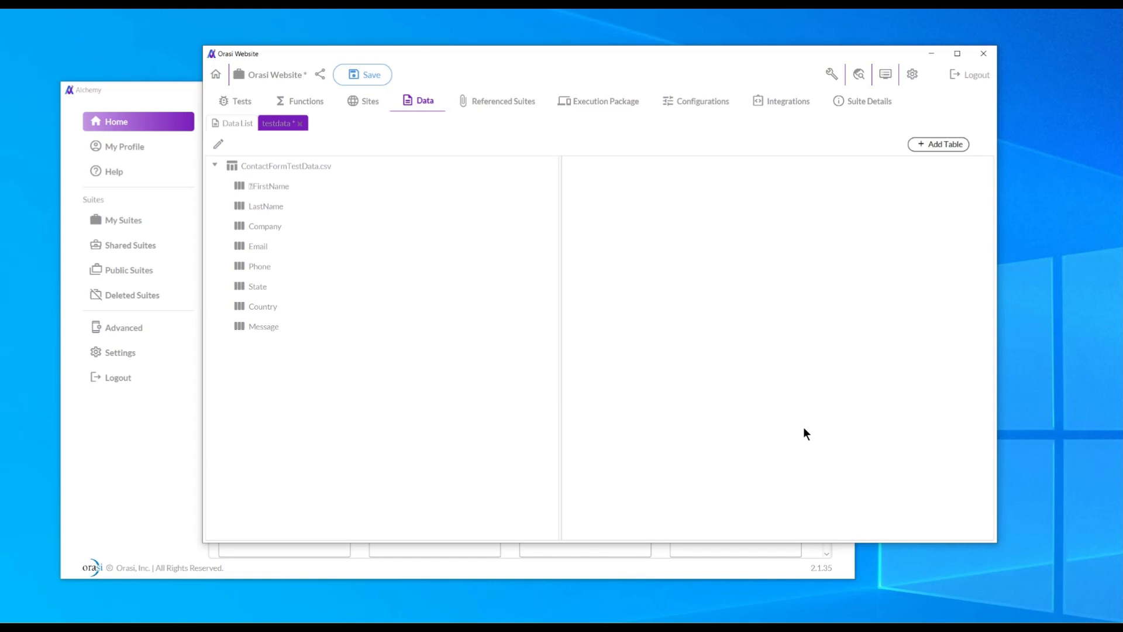
pyautogui.click(273, 165)
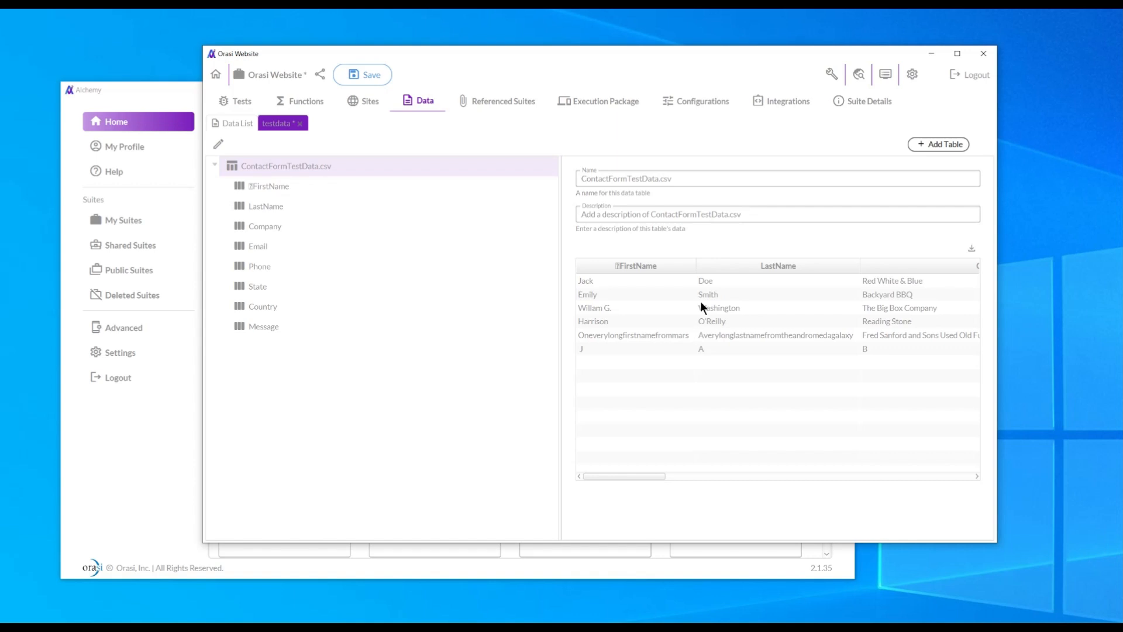
pyautogui.click(370, 74)
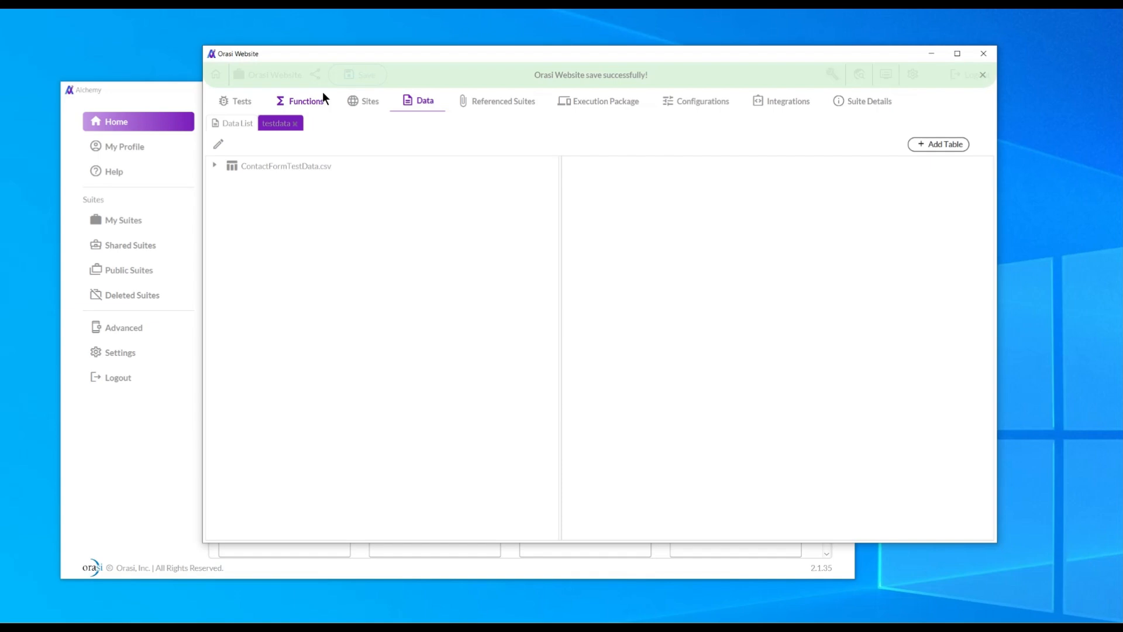
pyautogui.click(237, 101)
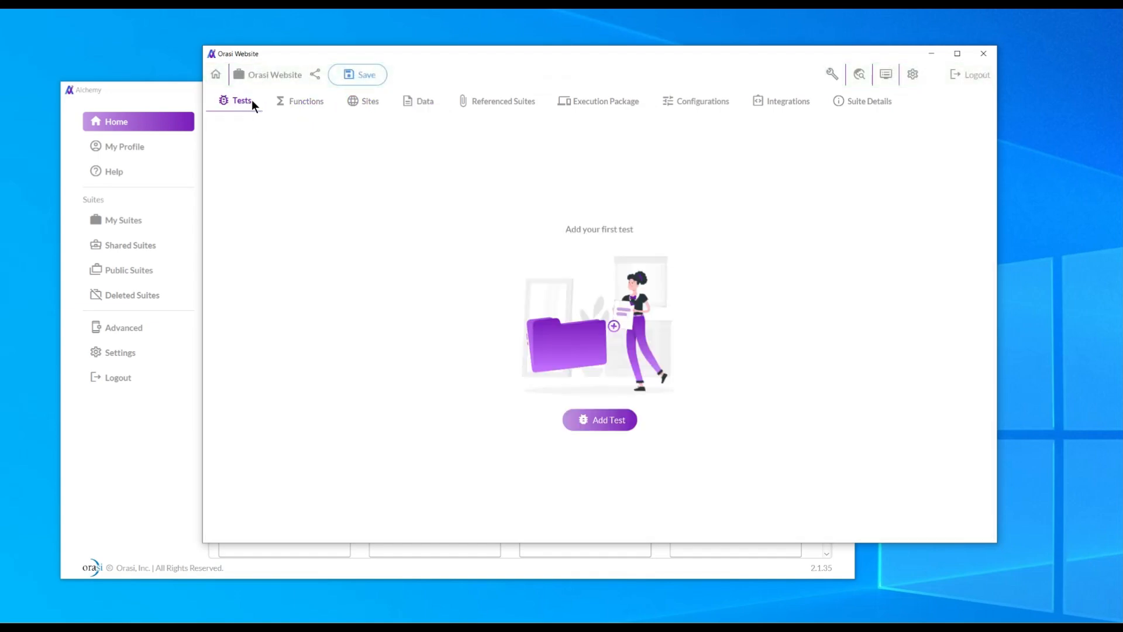
pyautogui.click(608, 421)
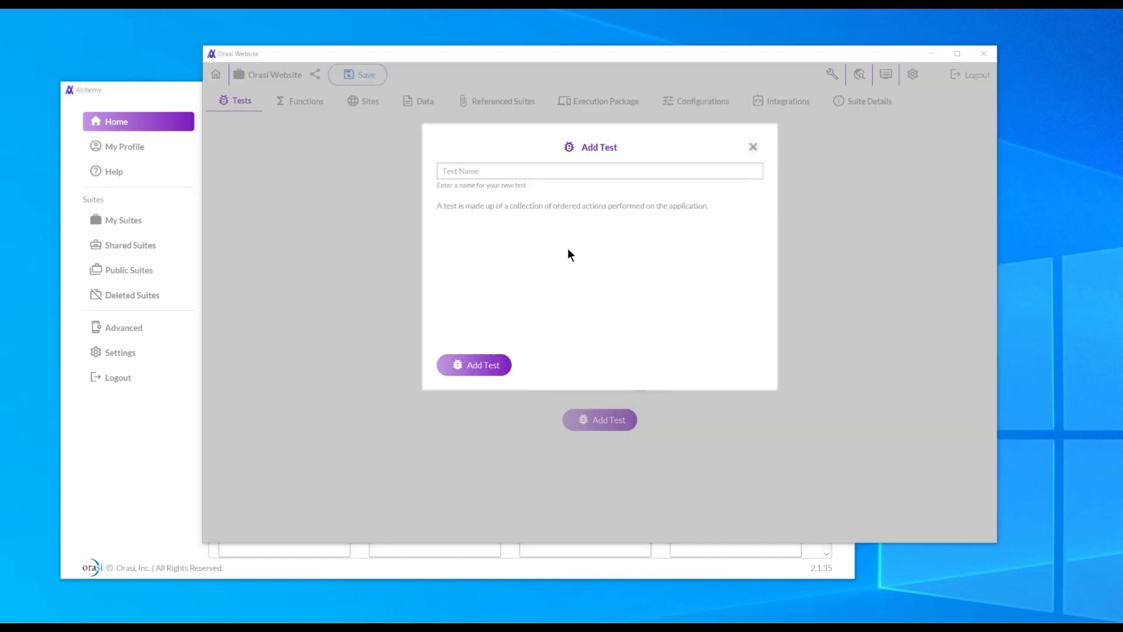
pyautogui.click(475, 172)
pyautogui.write('dat')
pyautogui.write('adrive')
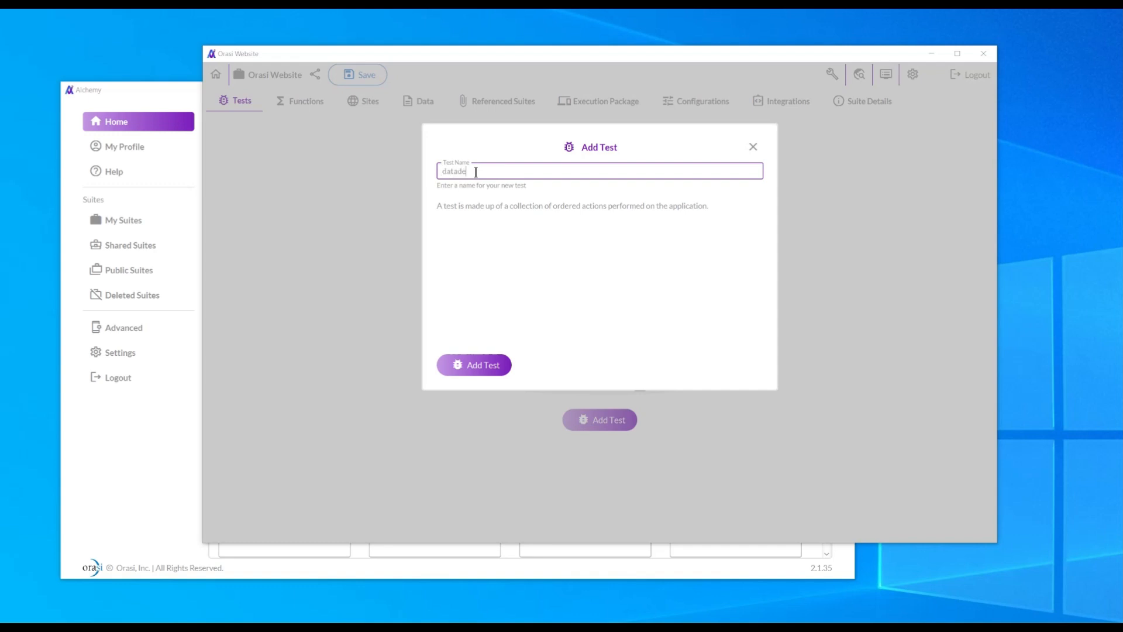
pyautogui.write('test')
pyautogui.click(490, 365)
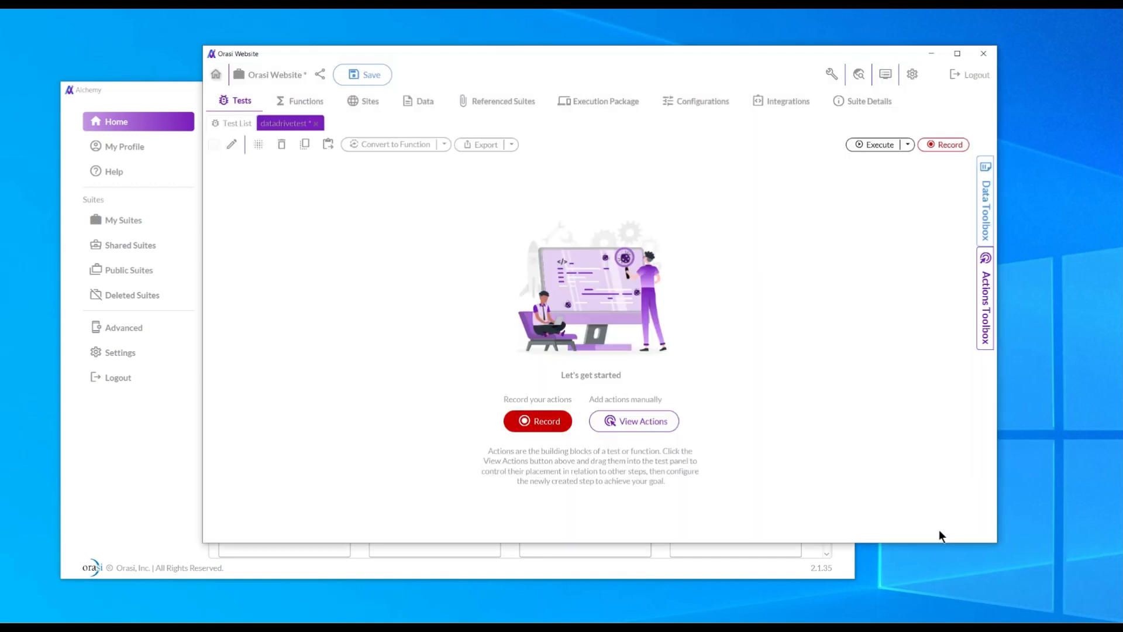
pyautogui.moveTo(995, 542); pyautogui.dragTo(1040, 607)
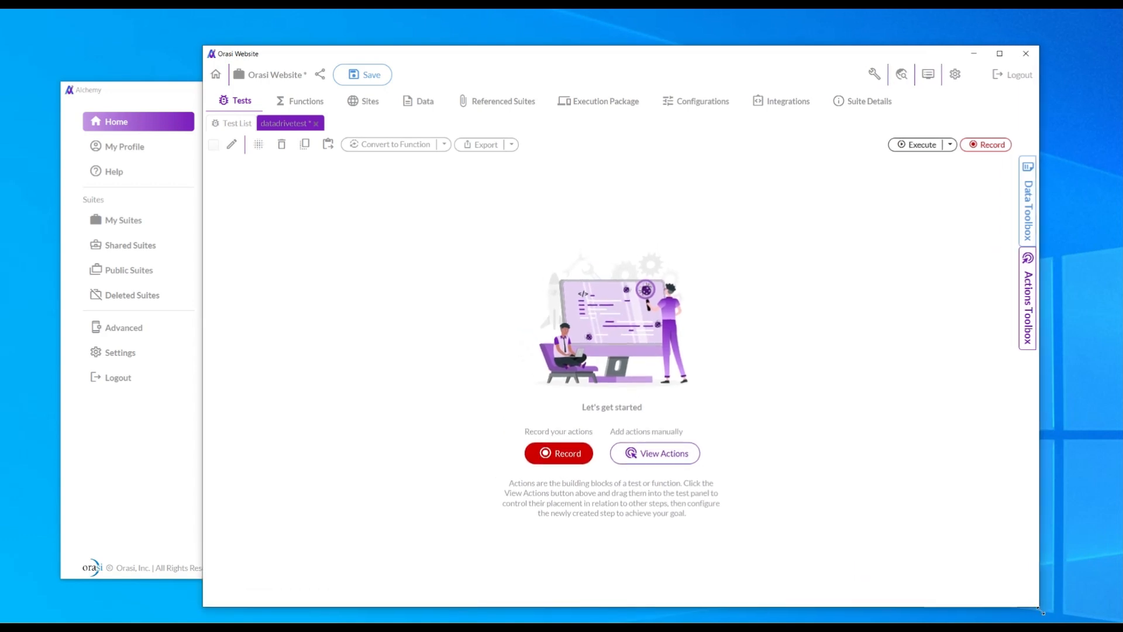
pyautogui.click(561, 461)
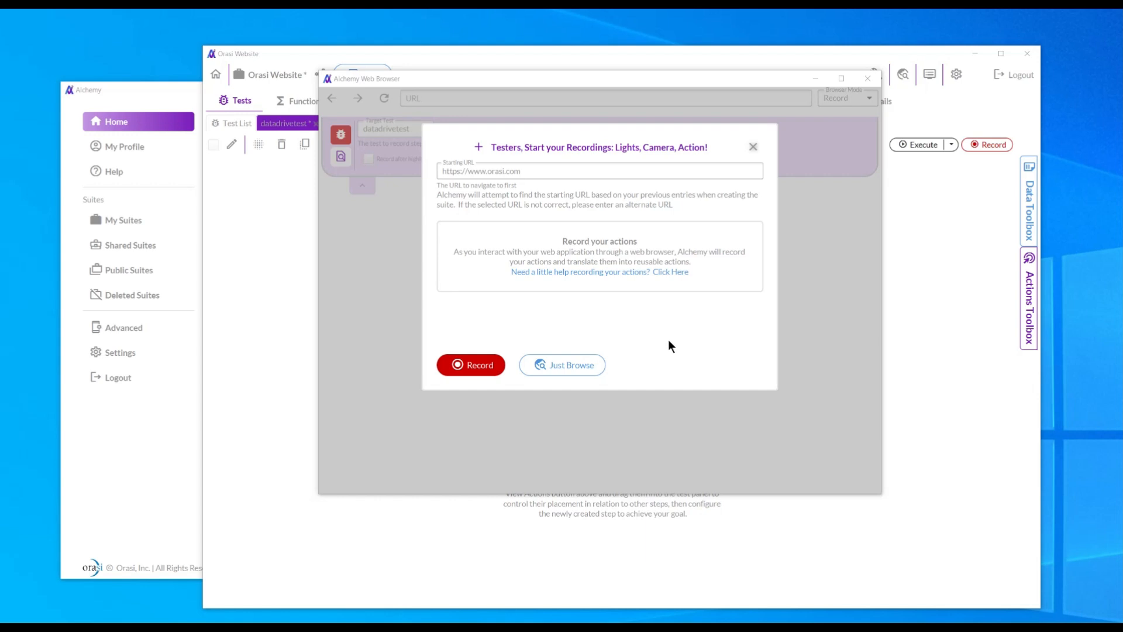
# Record opening orasi.com, enlarging the browser, rejecting all cookies and clicking CONTACT.
pyautogui.click(476, 366)
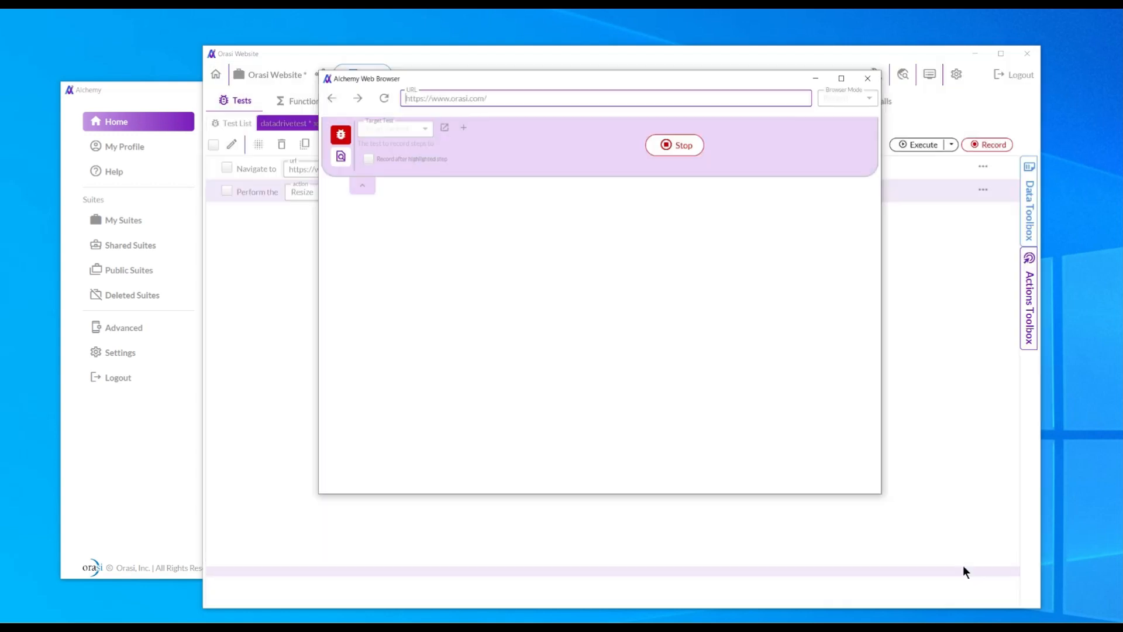
pyautogui.moveTo(881, 498); pyautogui.dragTo(1071, 617)
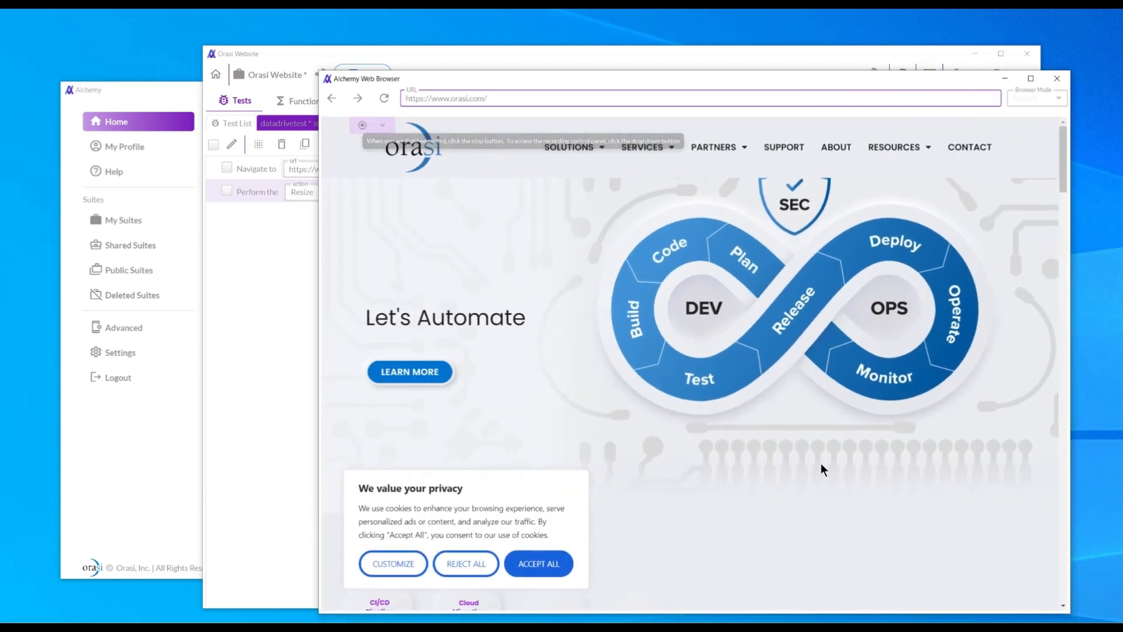
pyautogui.click(459, 567)
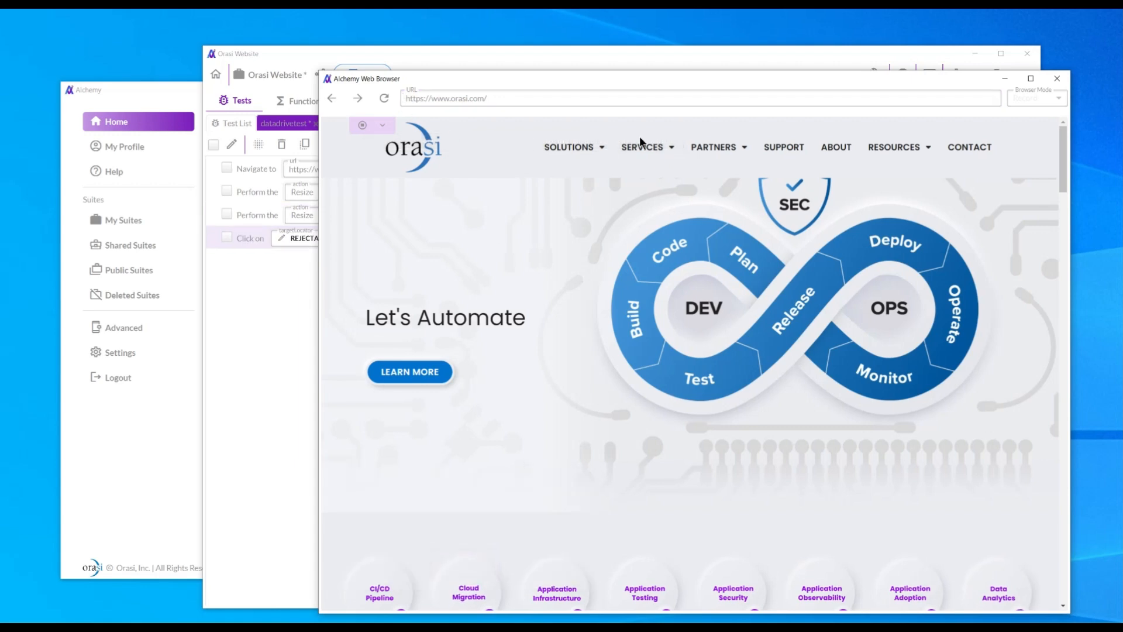
pyautogui.click(970, 150)
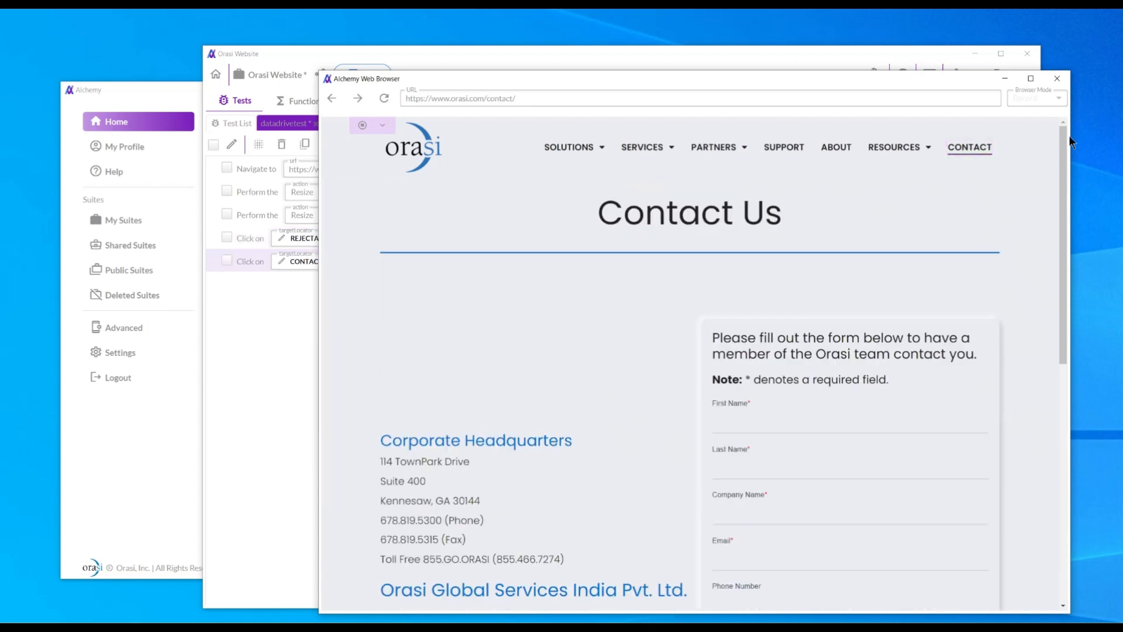
# Record entering 'test first', 'test last', 'test co', a sample e-mail and a test phone number.
pyautogui.moveTo(1065, 138); pyautogui.dragTo(1070, 206)
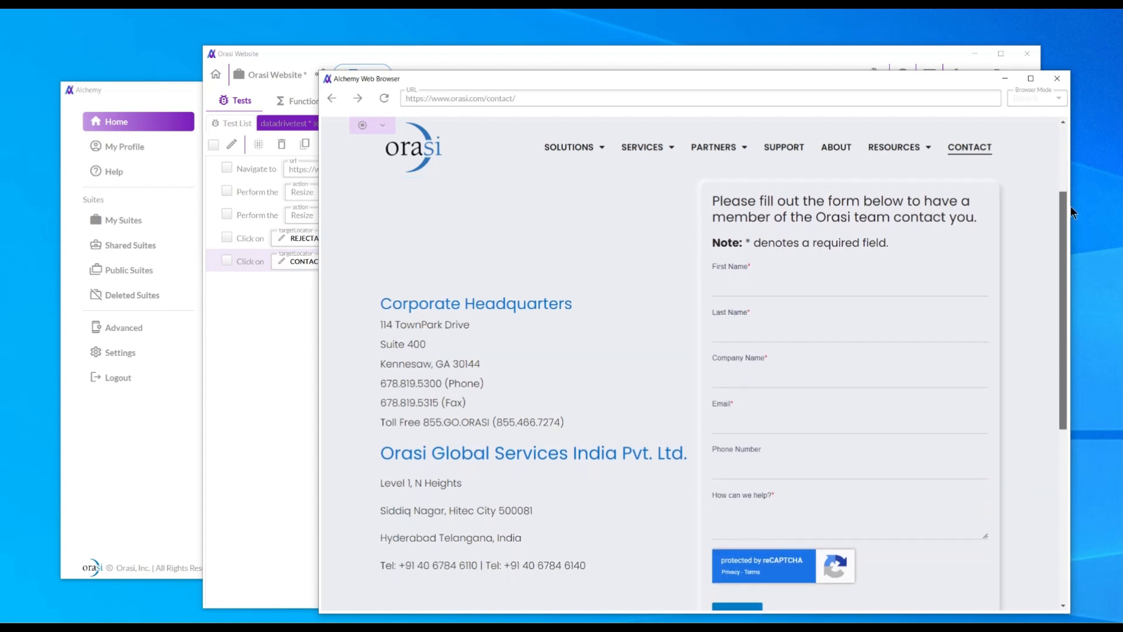
pyautogui.click(754, 285)
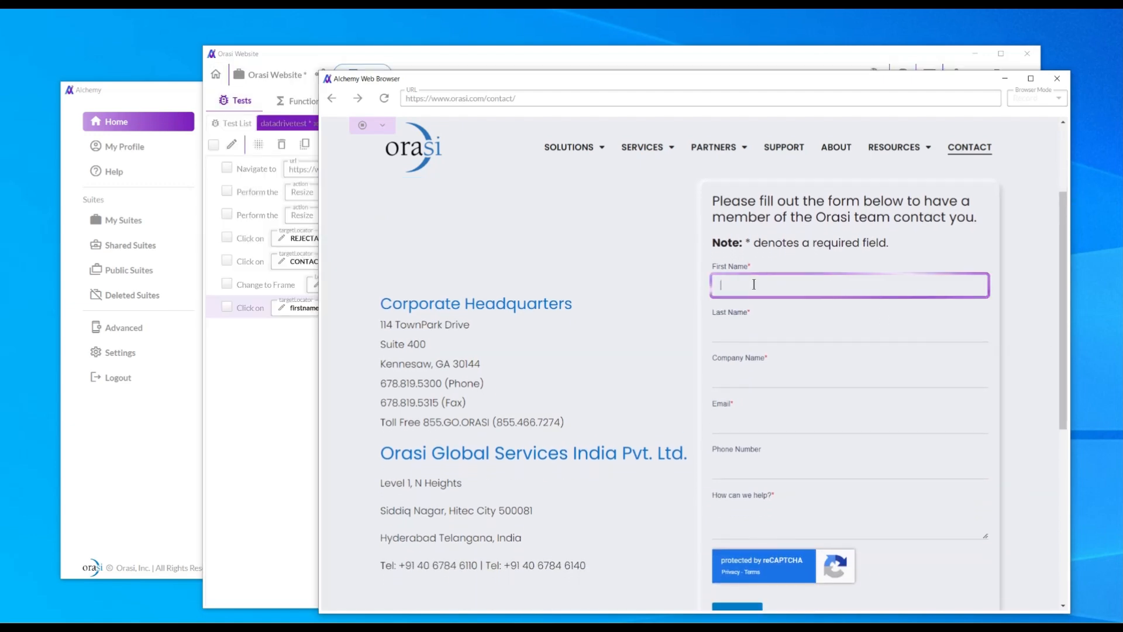
pyautogui.write('test first')
pyautogui.click(727, 333)
pyautogui.write('te')
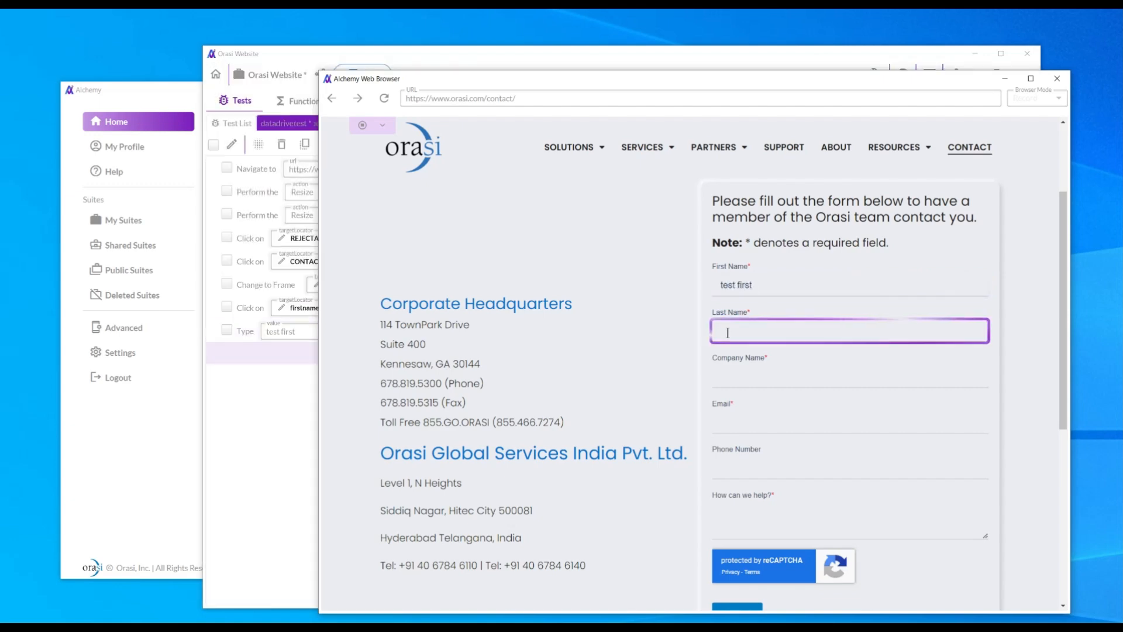
pyautogui.write('st last')
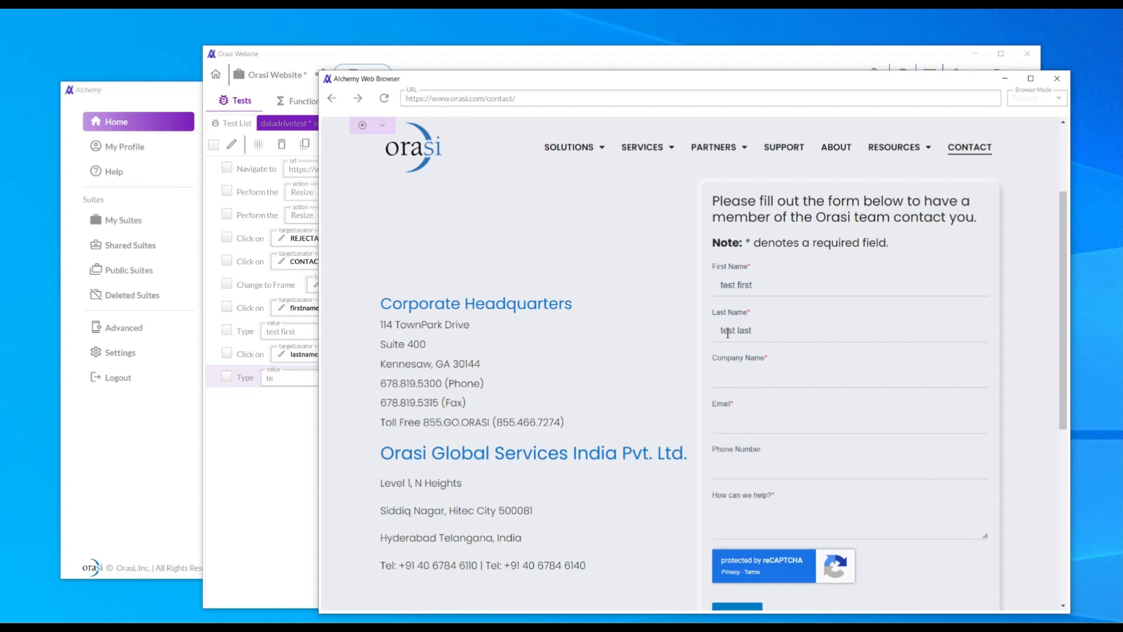
pyautogui.click(732, 374)
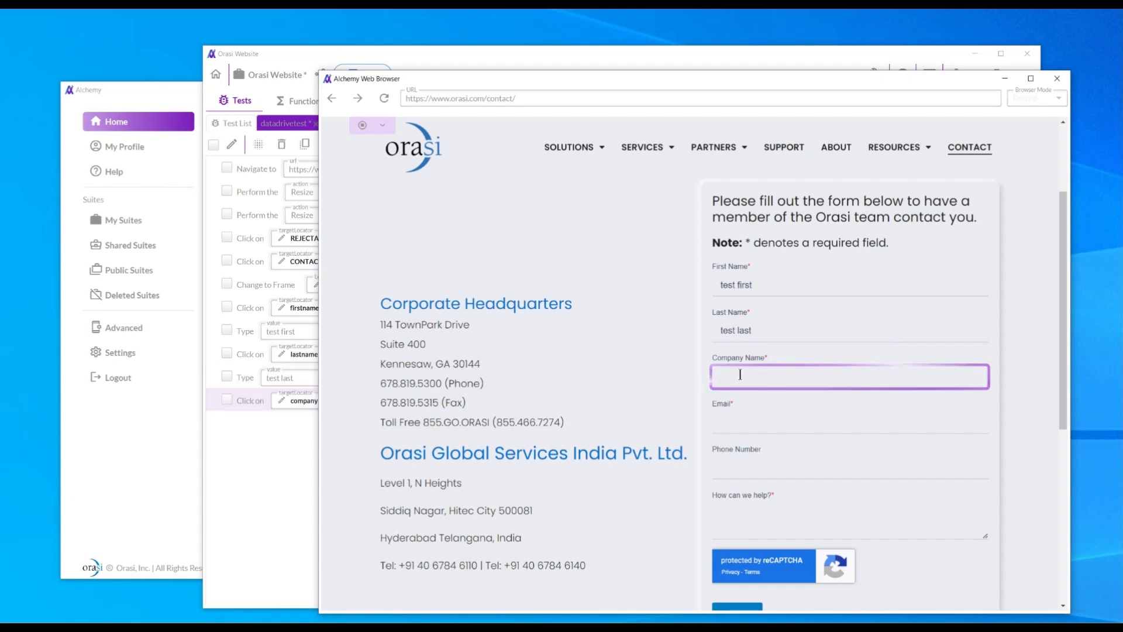
pyautogui.write('test co')
pyautogui.click(737, 422)
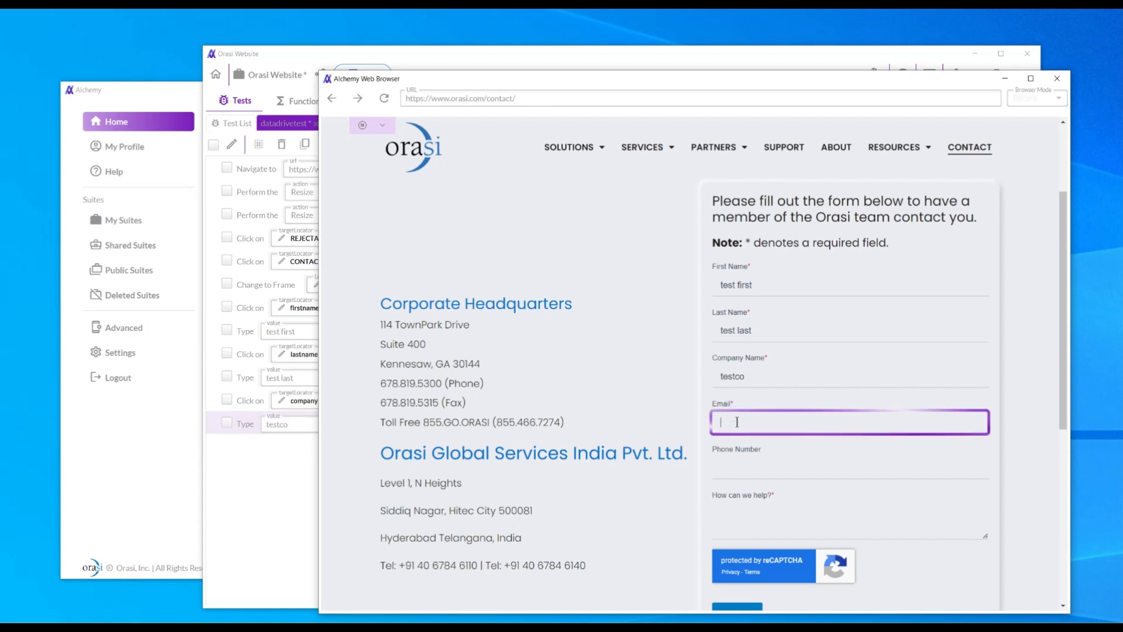
pyautogui.write('xsy')
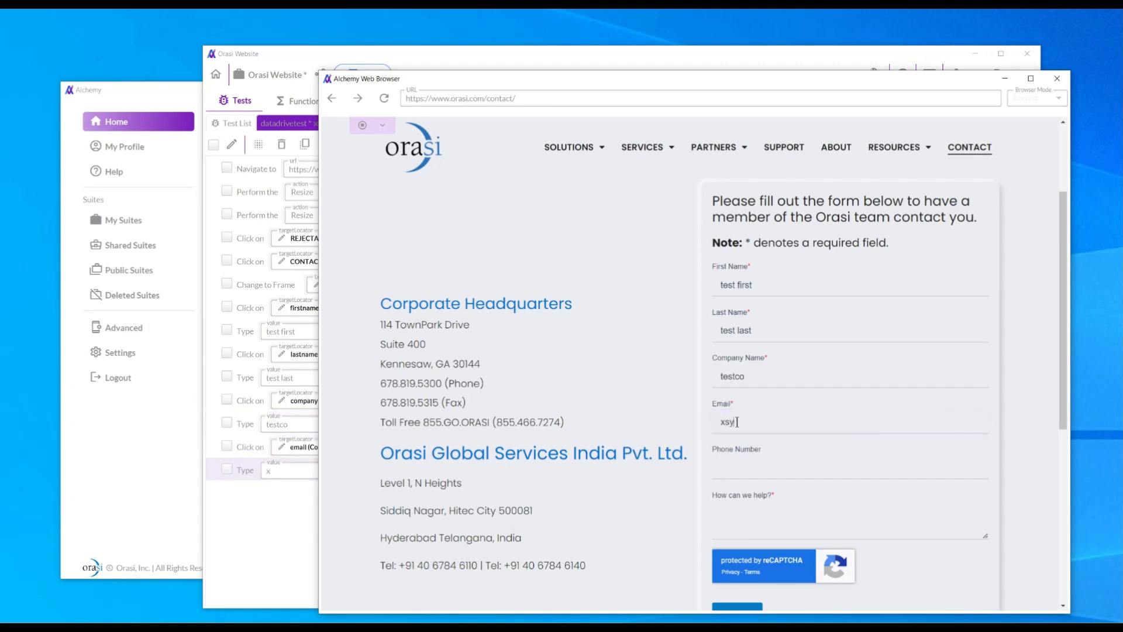
pyautogui.write('dasdrf.com')
pyautogui.click(796, 466)
pyautogui.write('5')
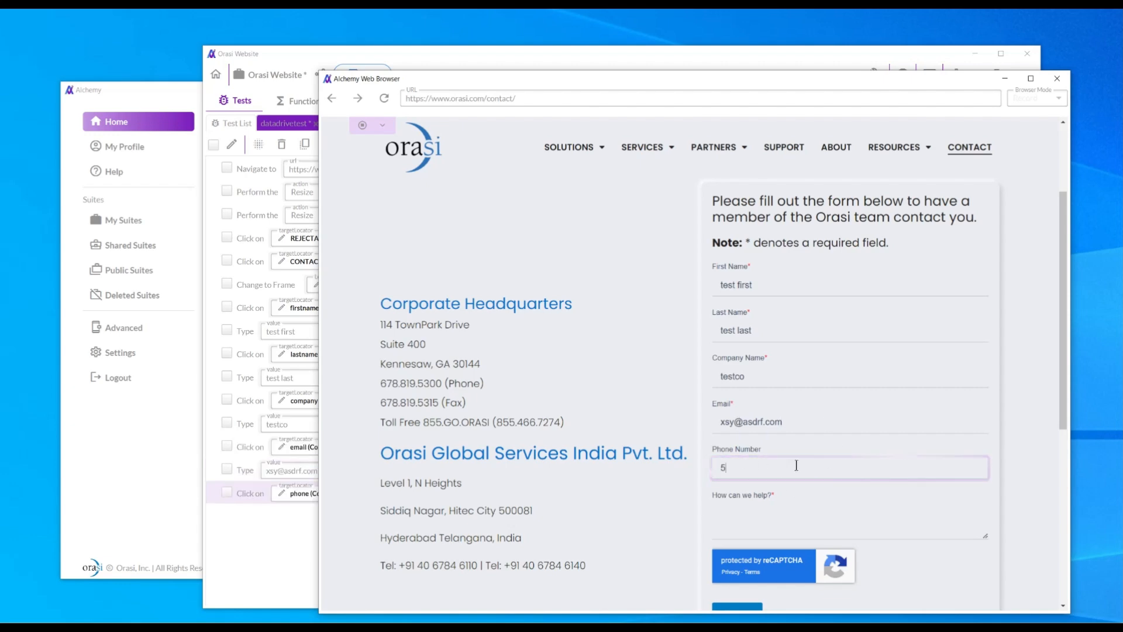
pyautogui.write('551212')
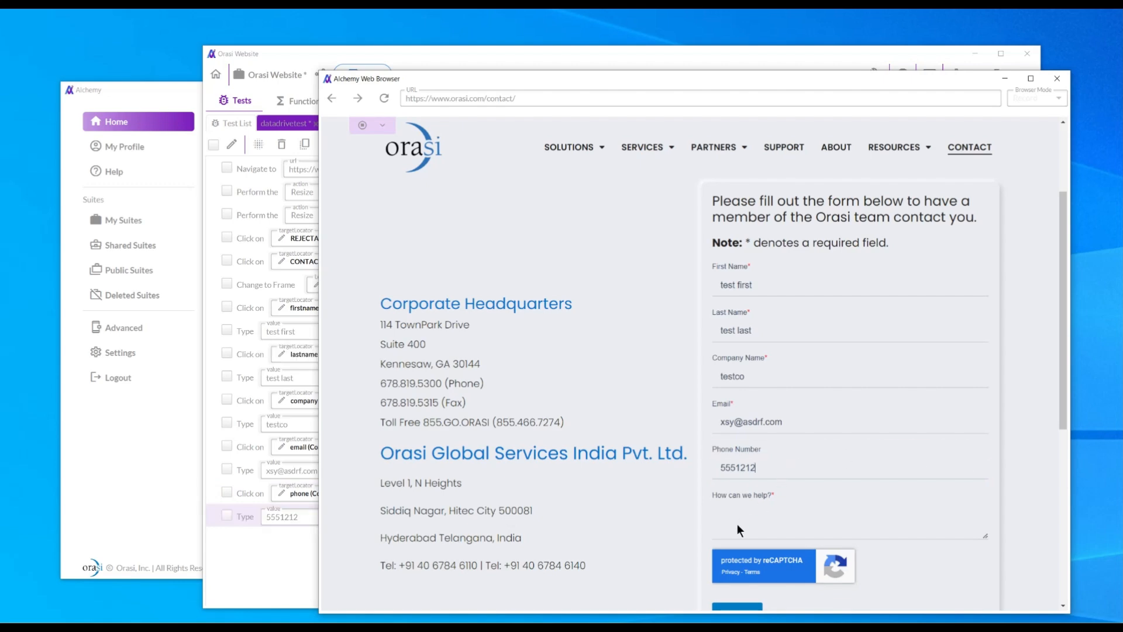
# Record typing 'test message' and clicking the orasi logo, then stop recording and close the browser.
pyautogui.click(736, 525)
pyautogui.click(738, 526)
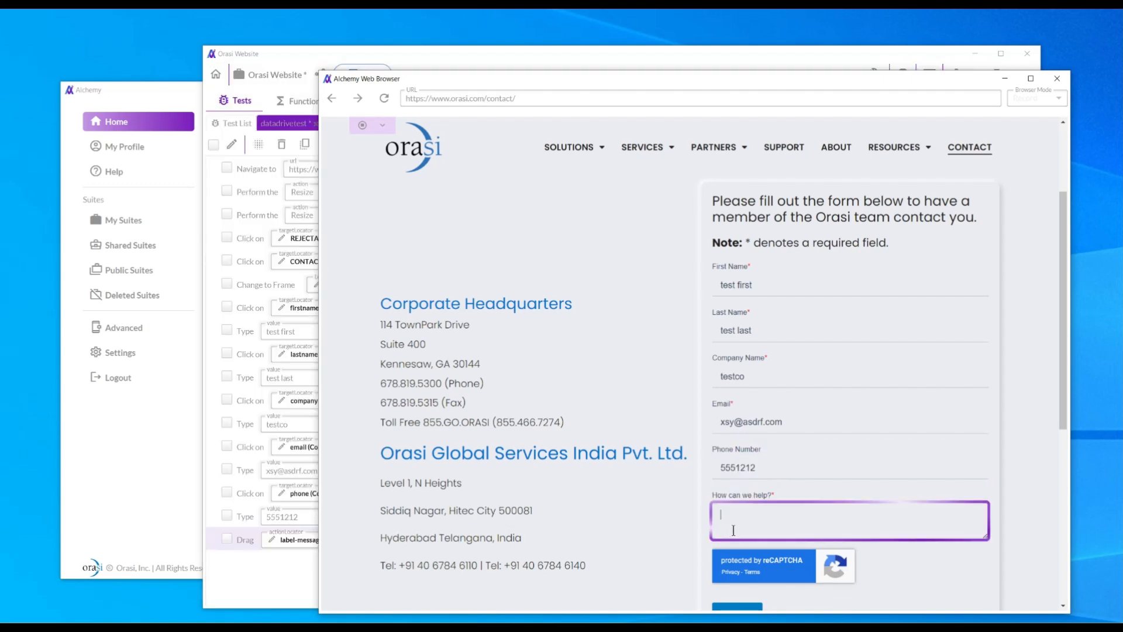
pyautogui.write('test message')
pyautogui.press('Tab')
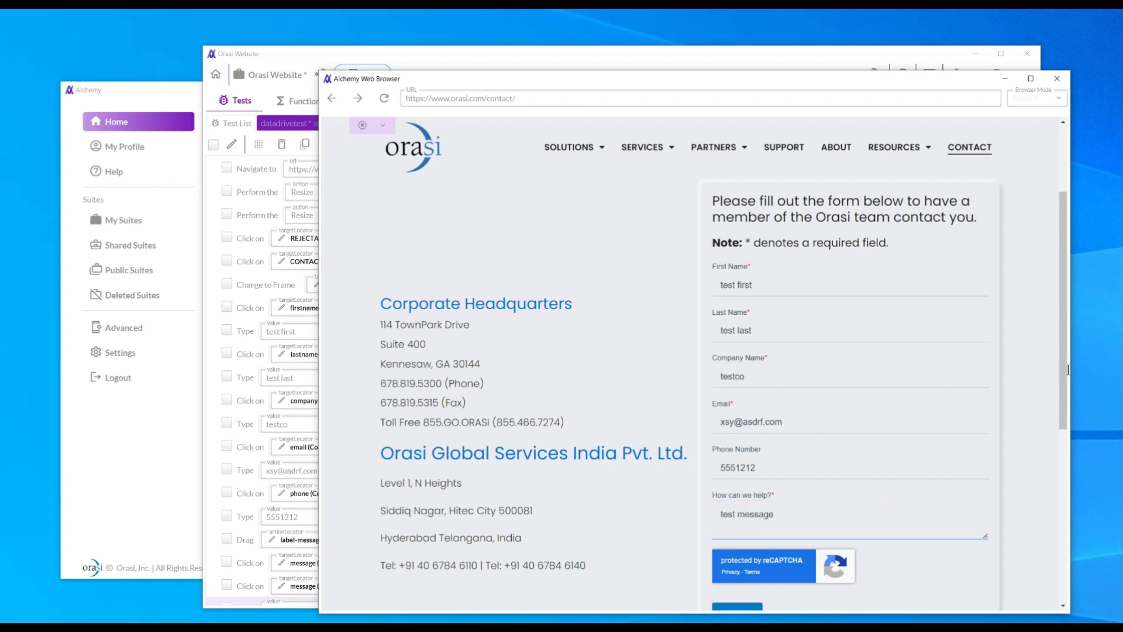
pyautogui.moveTo(1065, 381); pyautogui.dragTo(1065, 389)
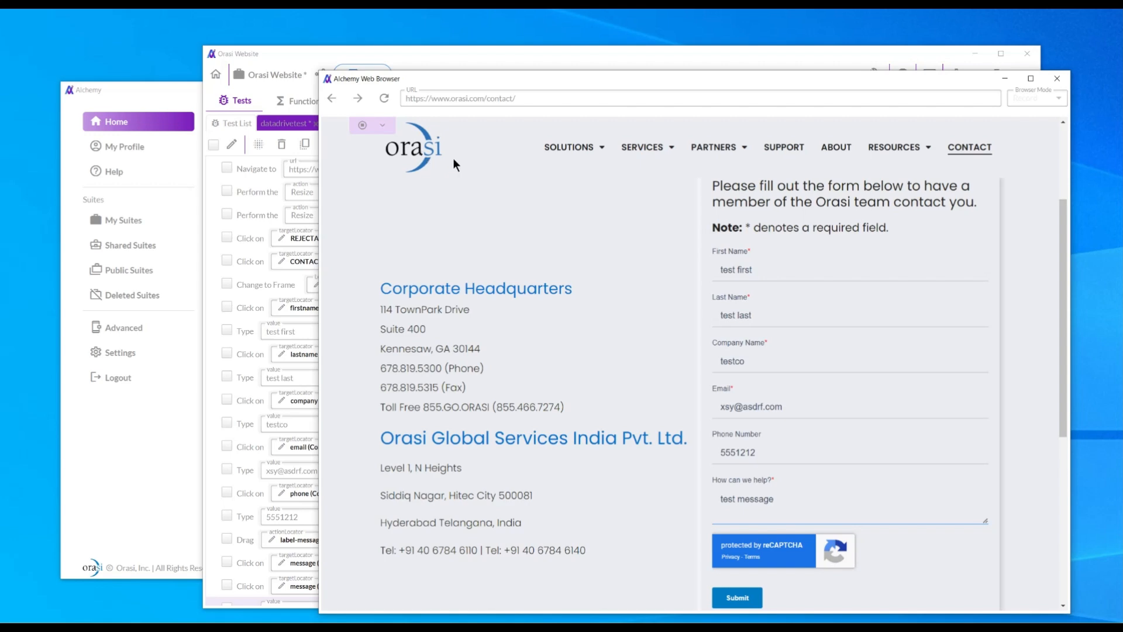
pyautogui.click(417, 149)
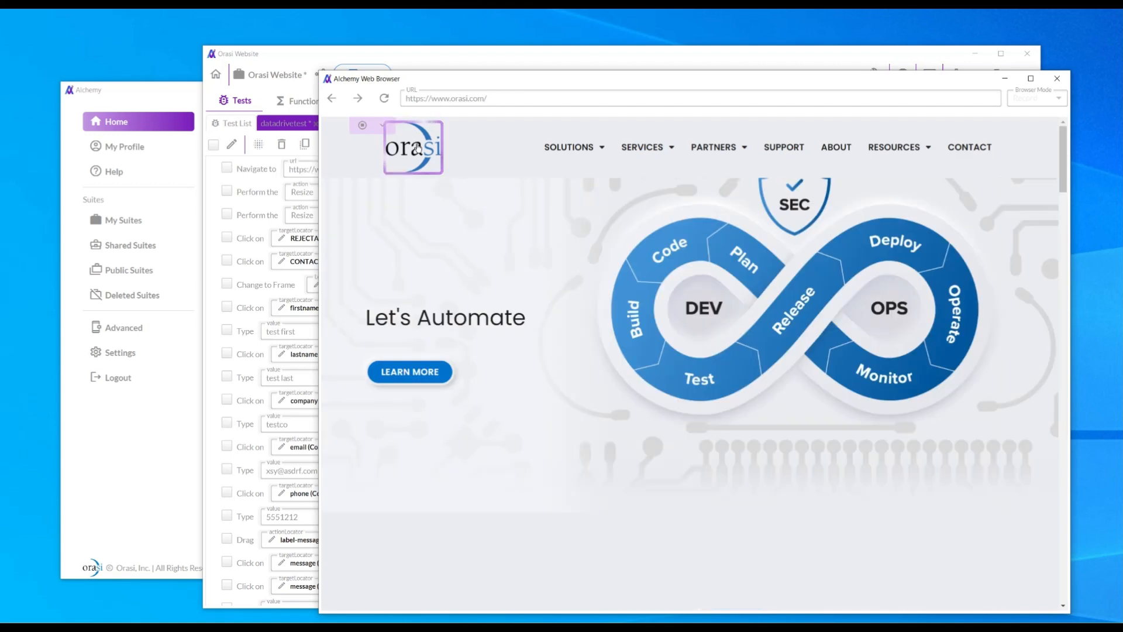
pyautogui.click(362, 126)
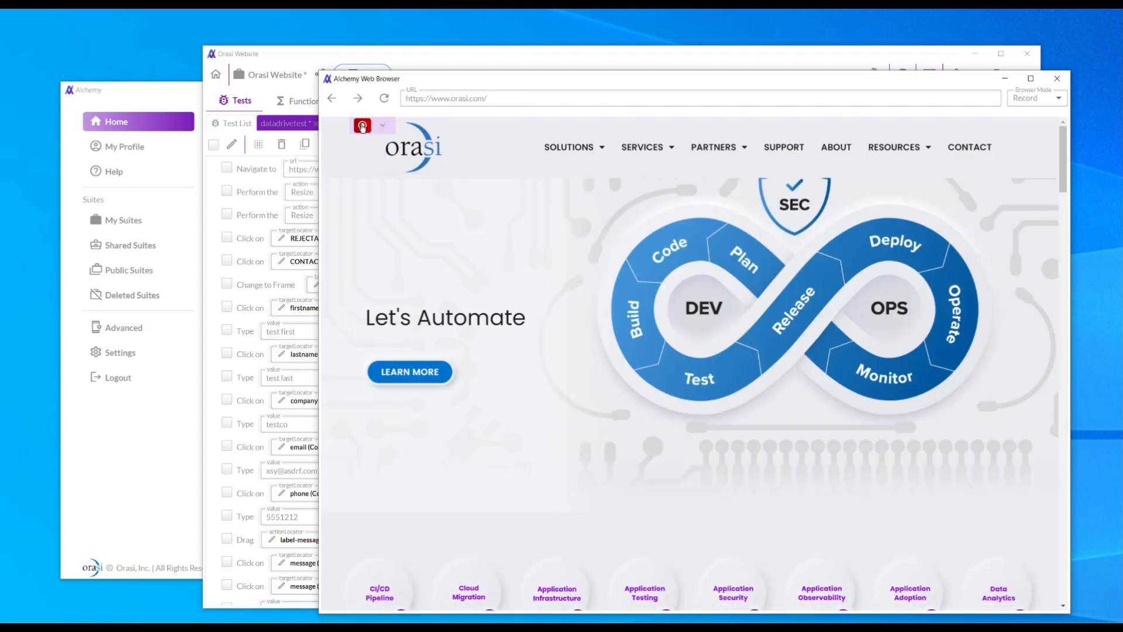
pyautogui.click(1056, 79)
# Delete the stray Drag step and the duplicate message Click step from datadrivetest.
pyautogui.moveTo(687, 58); pyautogui.dragTo(699, 37)
pyautogui.scroll(-1, 754, 241)
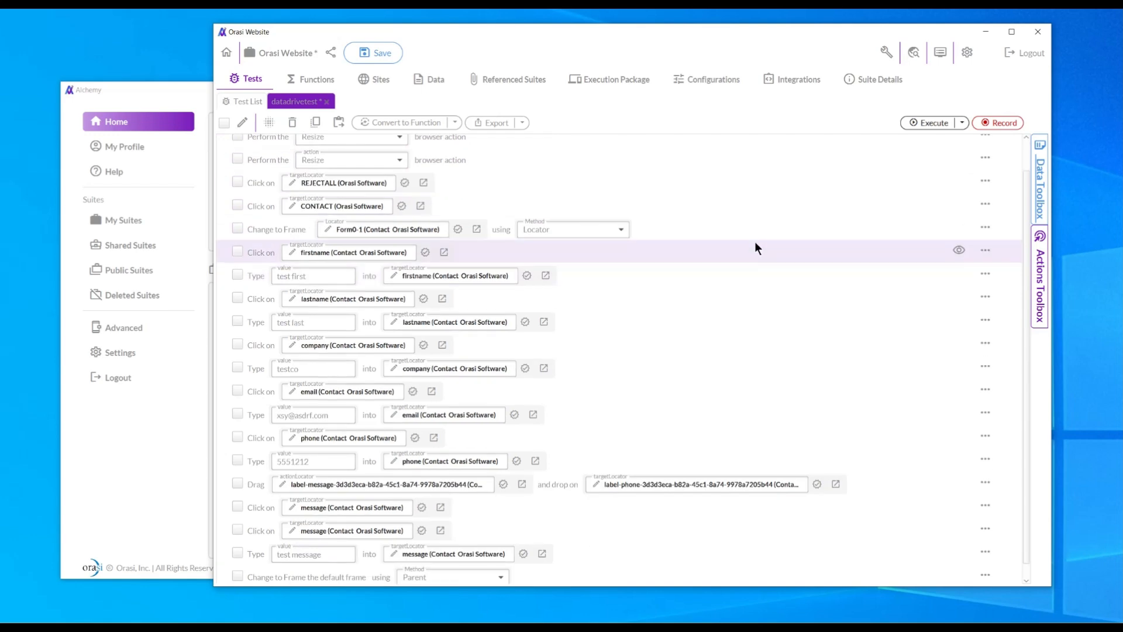
pyautogui.scroll(2, 754, 249)
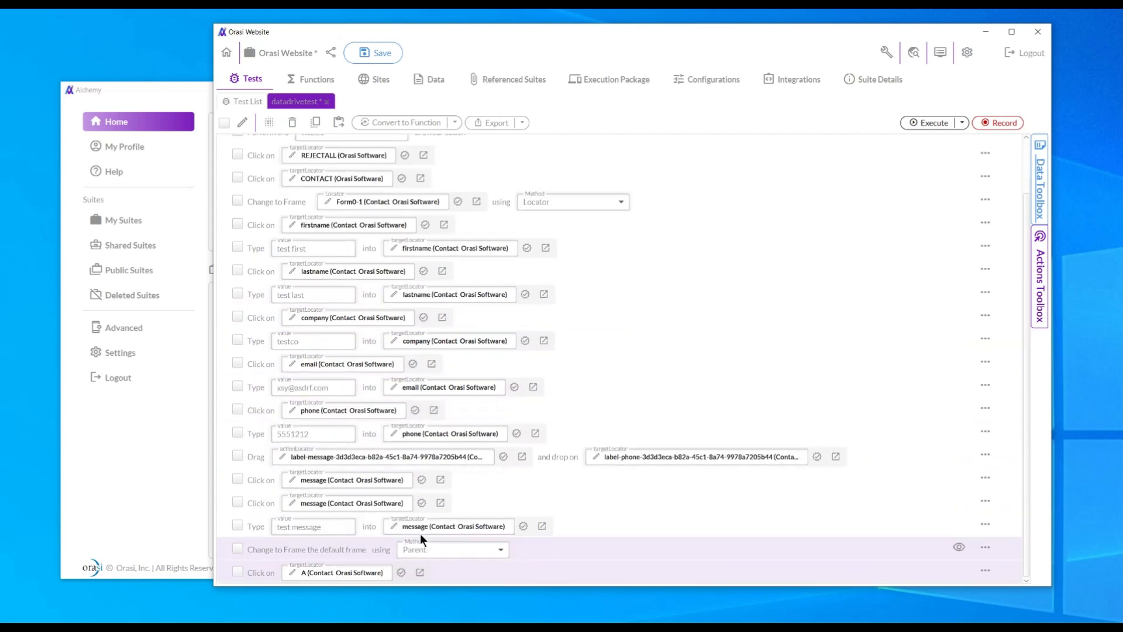
pyautogui.click(237, 455)
pyautogui.click(237, 479)
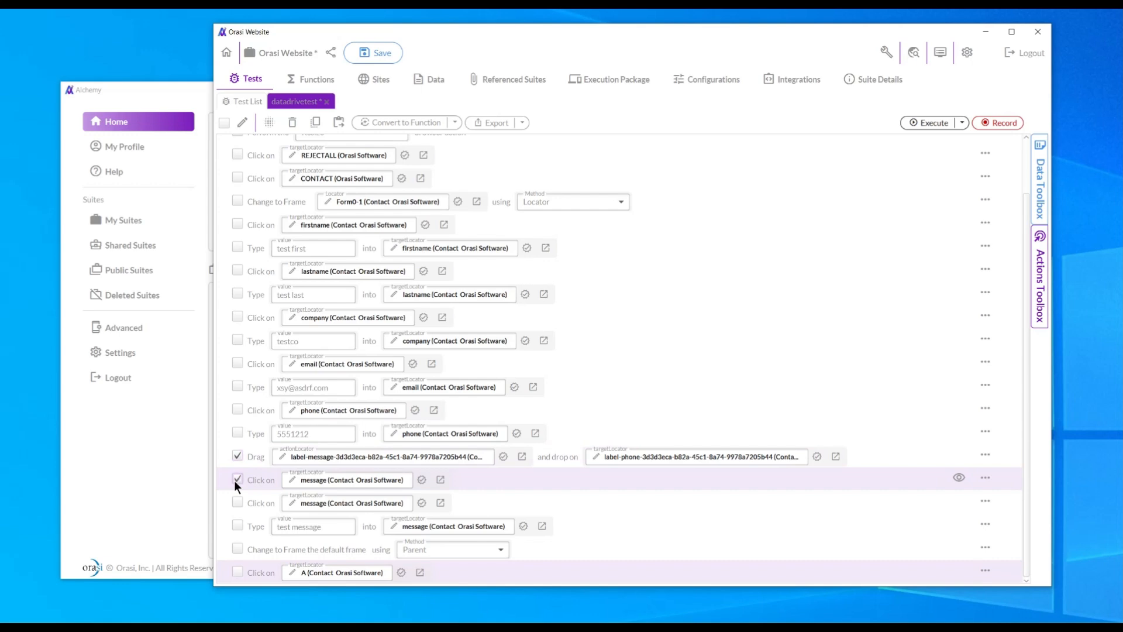
pyautogui.click(293, 123)
pyautogui.click(481, 291)
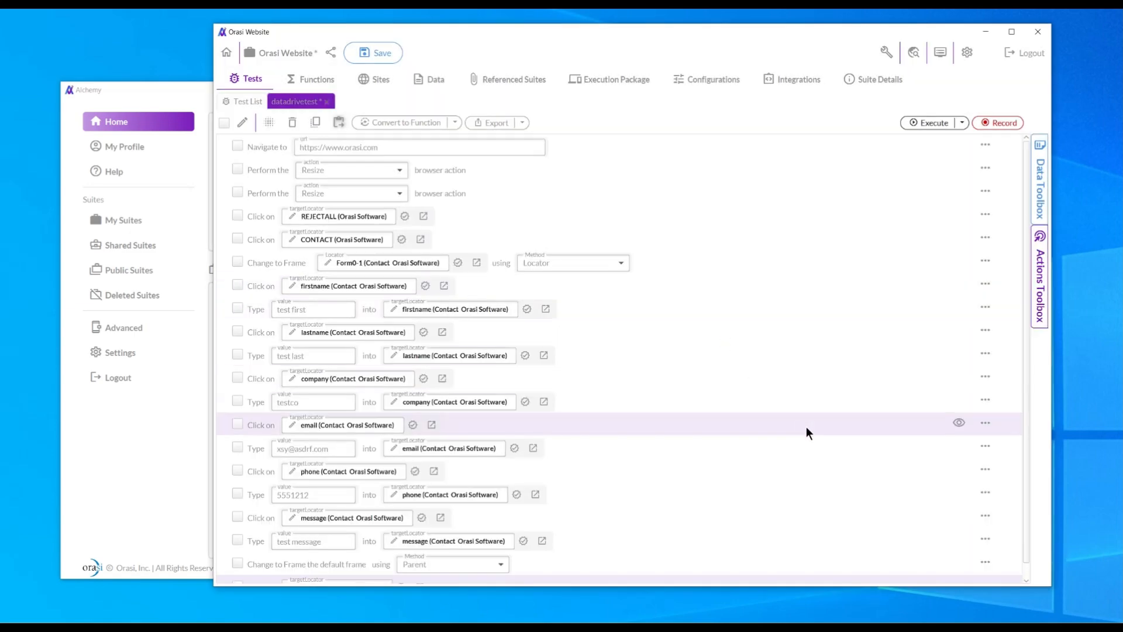
pyautogui.scroll(-1, 575, 492)
pyautogui.scroll(1, 652, 509)
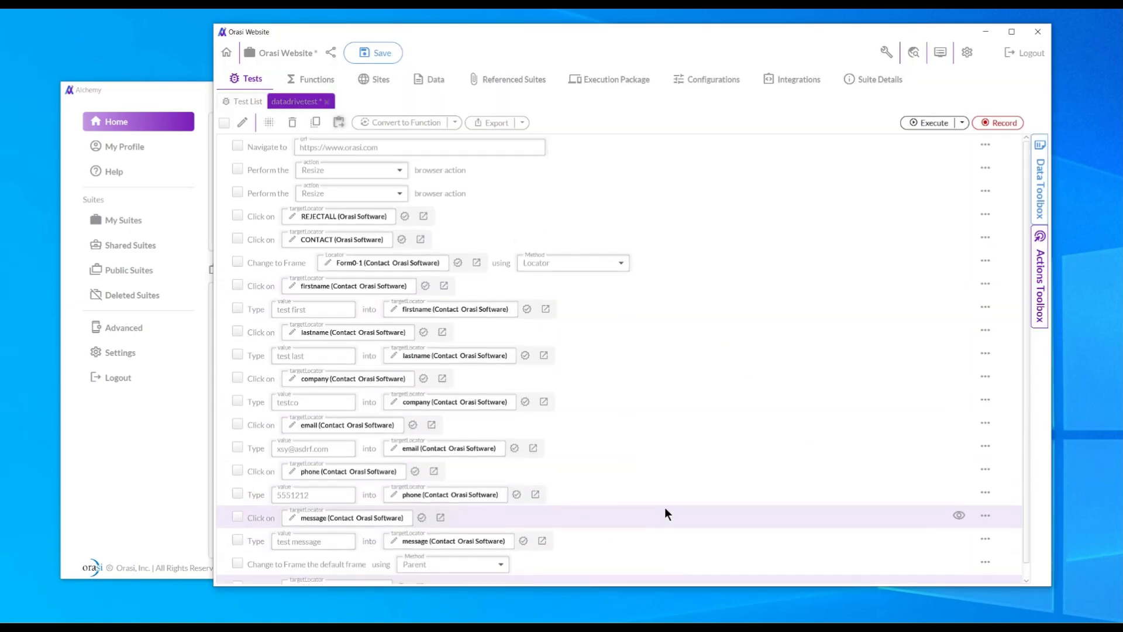
# Save the test and select every step except Navigate to and the two Resize steps.
pyautogui.click(375, 53)
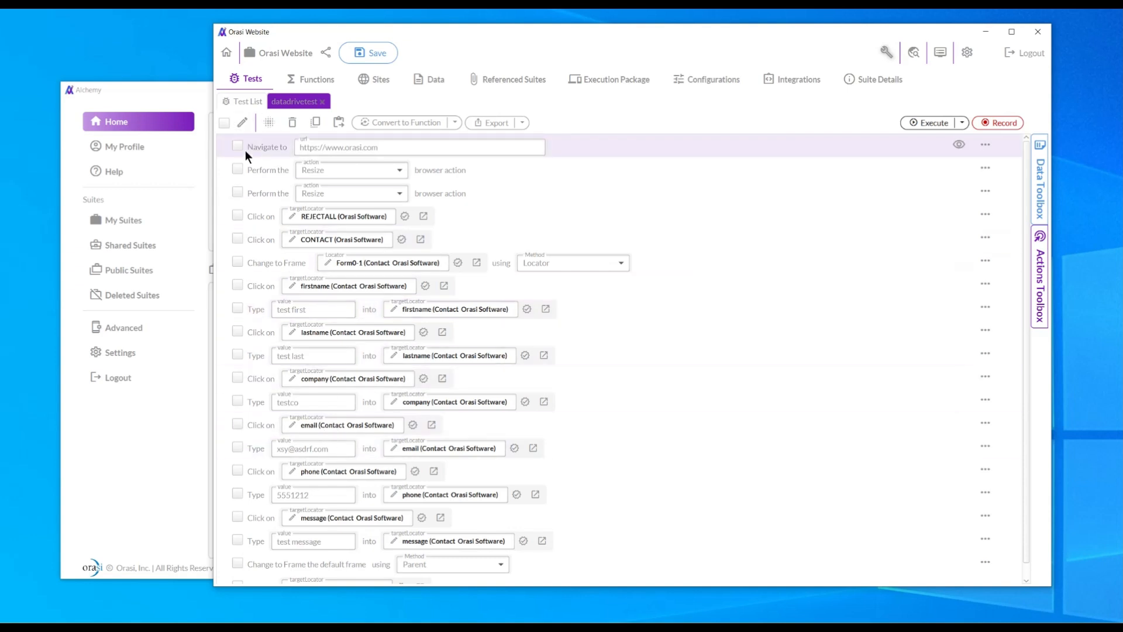
pyautogui.click(223, 123)
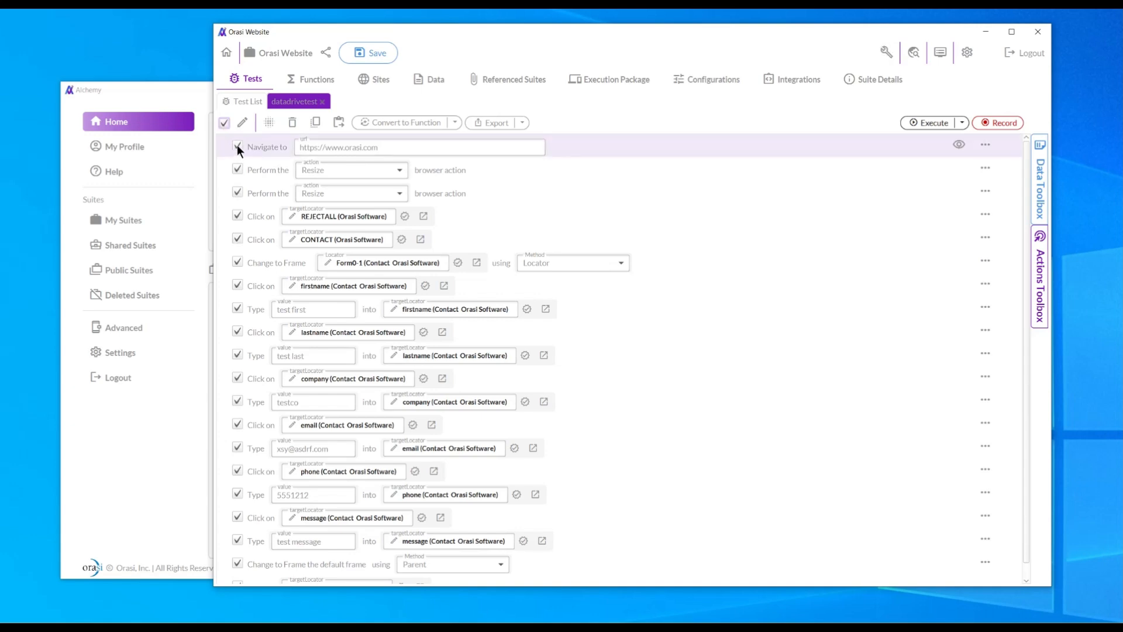
pyautogui.click(237, 146)
pyautogui.click(238, 170)
pyautogui.click(238, 193)
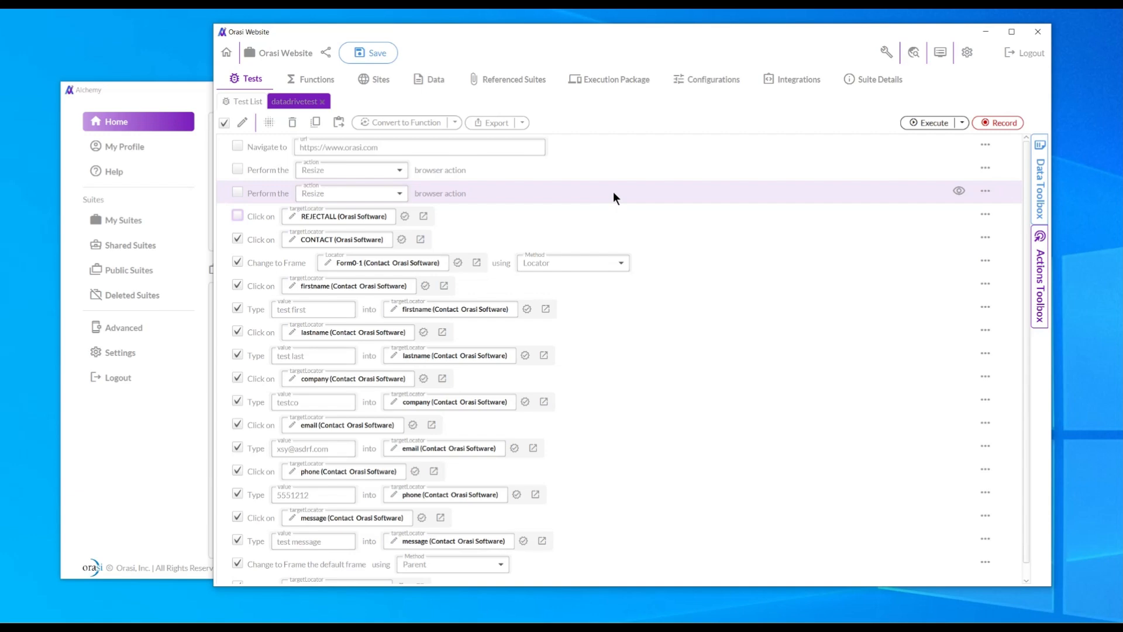
# Convert the selected steps into a function named filltheform and save the test.
pyautogui.click(395, 124)
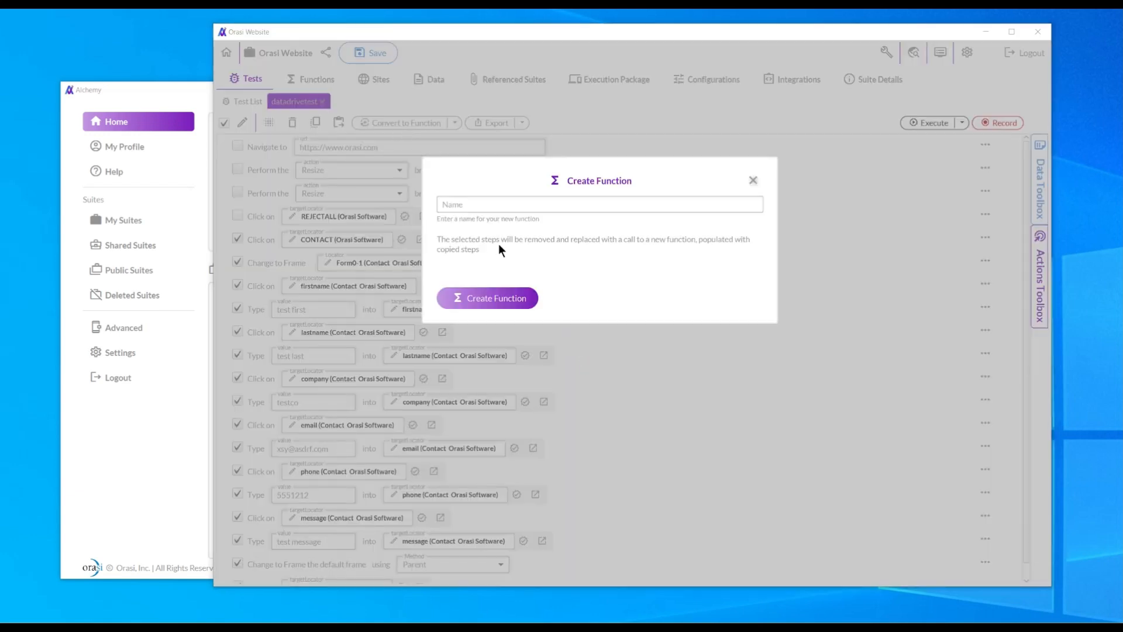
pyautogui.click(475, 205)
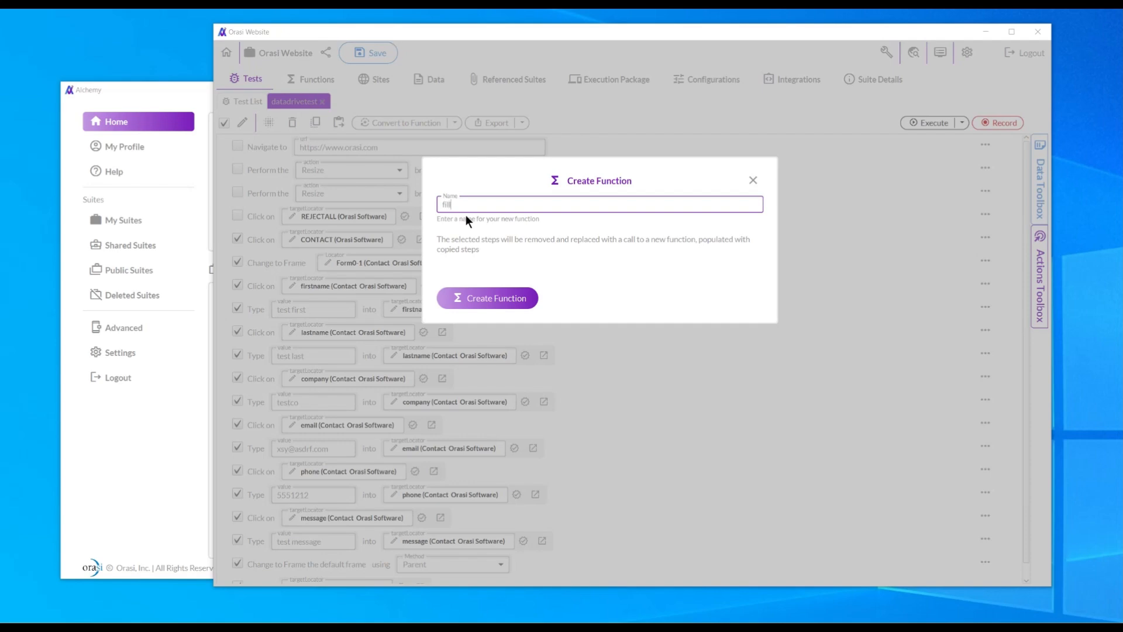
pyautogui.write('filltheform')
pyautogui.click(486, 299)
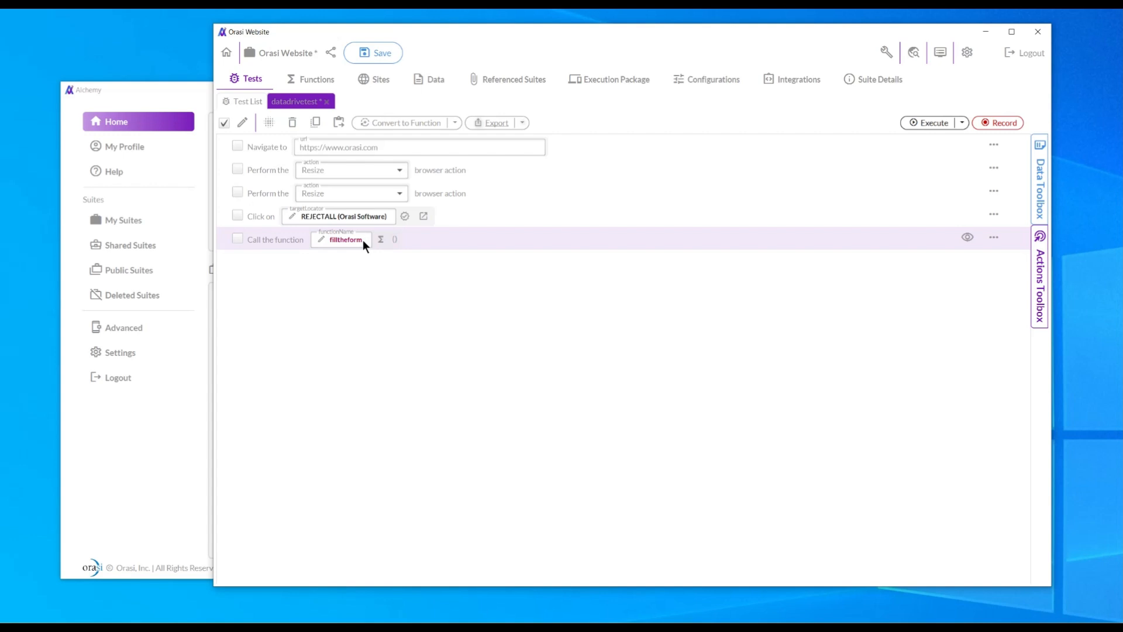
pyautogui.click(385, 53)
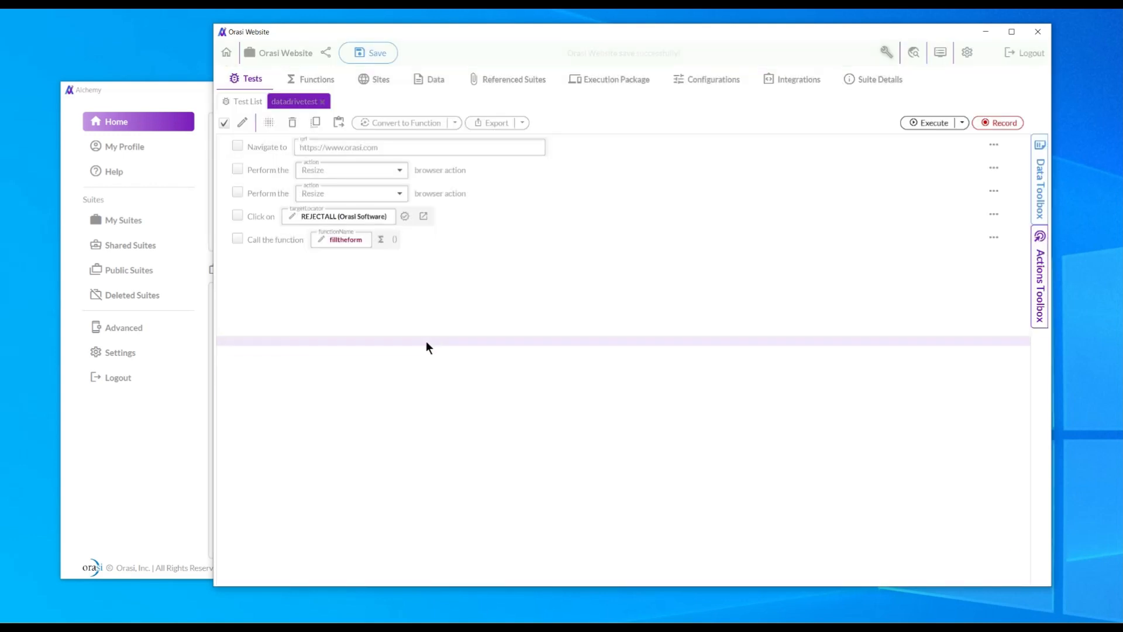
pyautogui.click(310, 80)
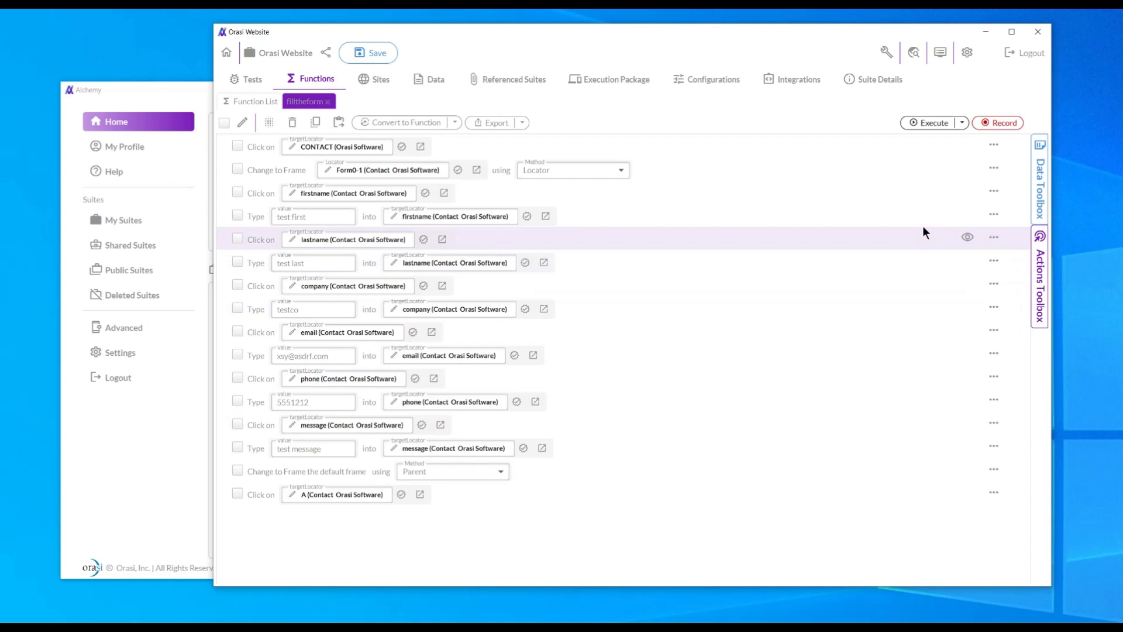
# Bind the Type steps to the FirstName, LastName, Company, Email, Phone and Message CSV columns, then save.
pyautogui.click(1040, 186)
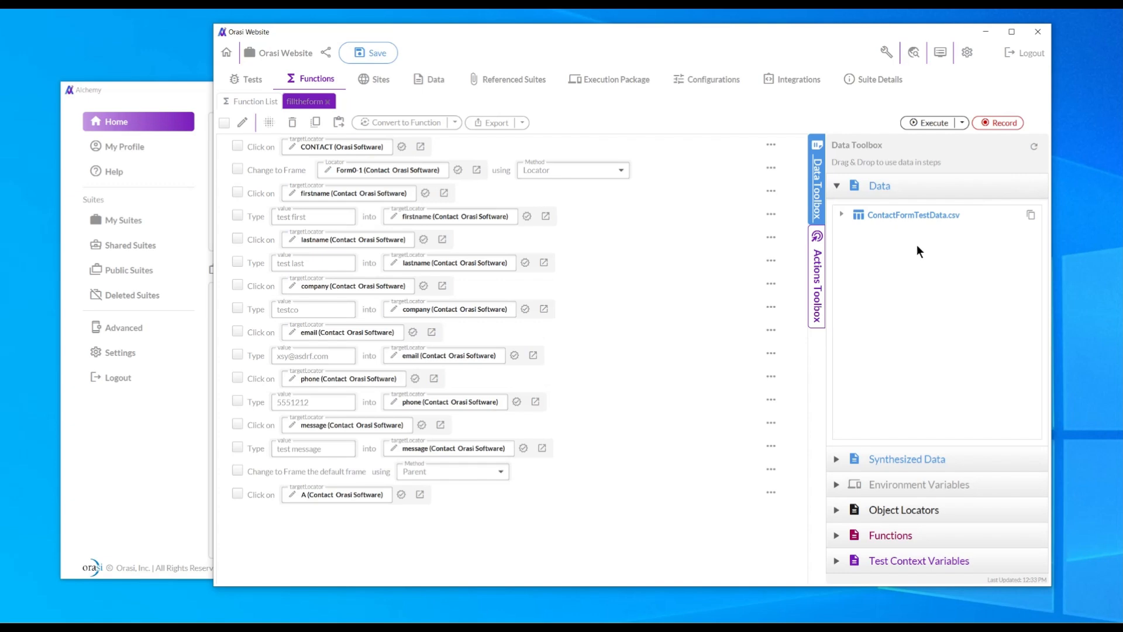
pyautogui.click(841, 214)
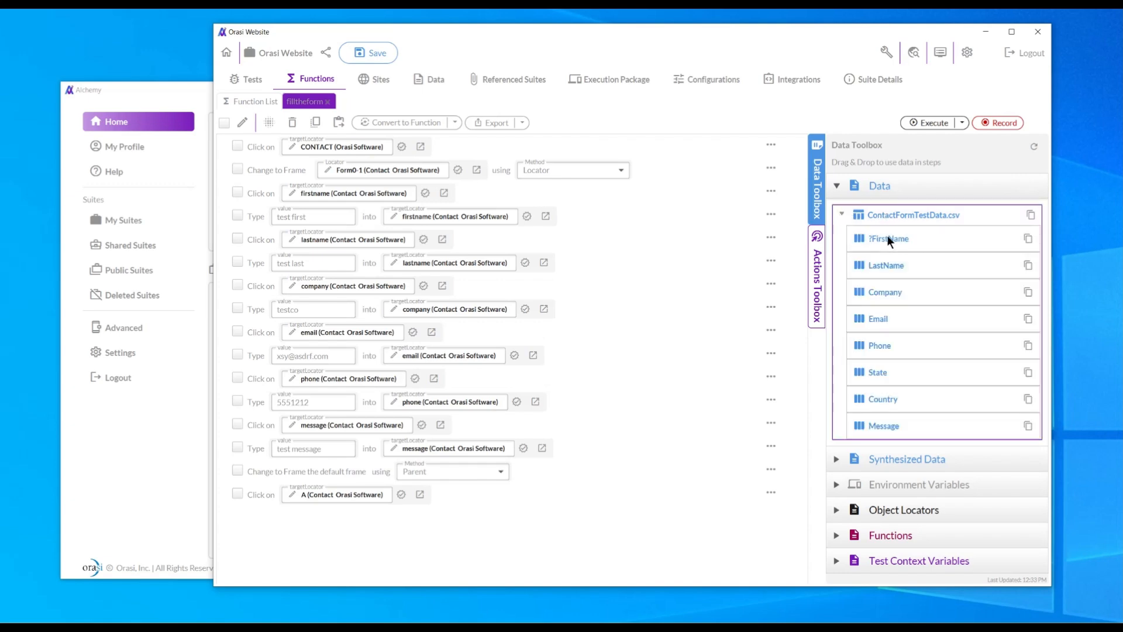
pyautogui.moveTo(887, 235); pyautogui.dragTo(282, 220)
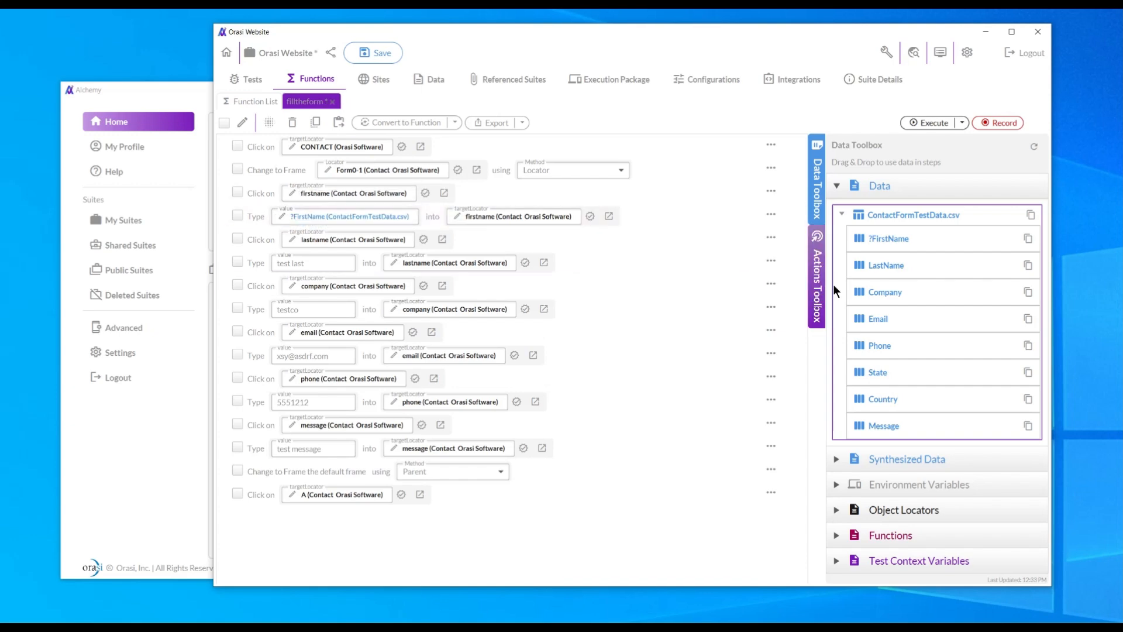
pyautogui.moveTo(887, 264); pyautogui.dragTo(290, 264)
pyautogui.moveTo(893, 293); pyautogui.dragTo(319, 308)
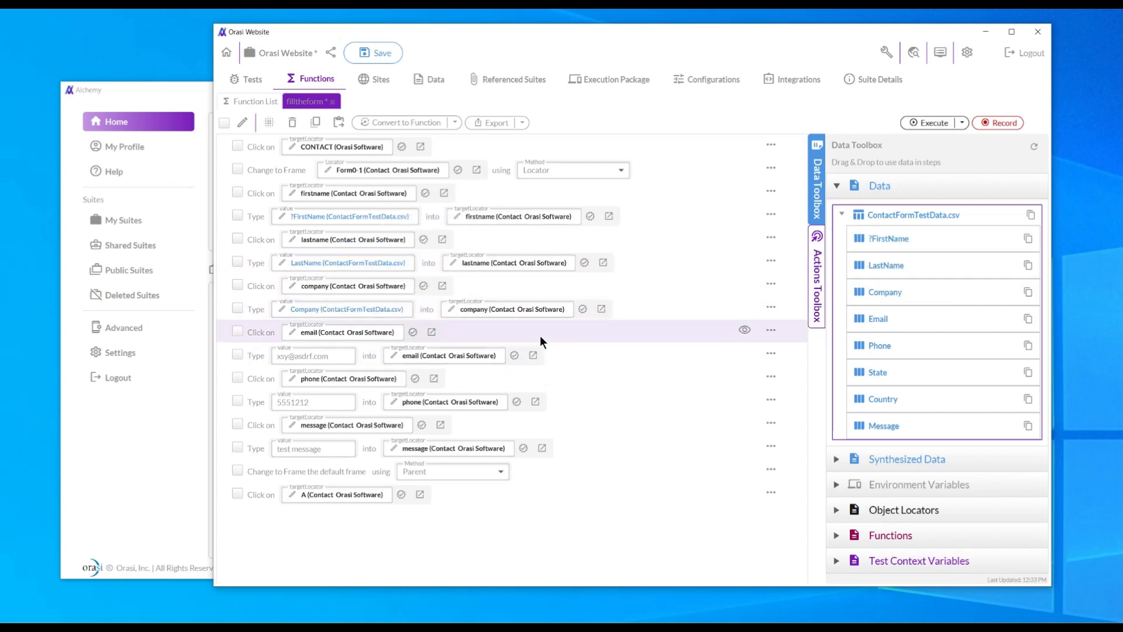
pyautogui.moveTo(875, 323); pyautogui.dragTo(284, 358)
pyautogui.moveTo(870, 345); pyautogui.dragTo(290, 408)
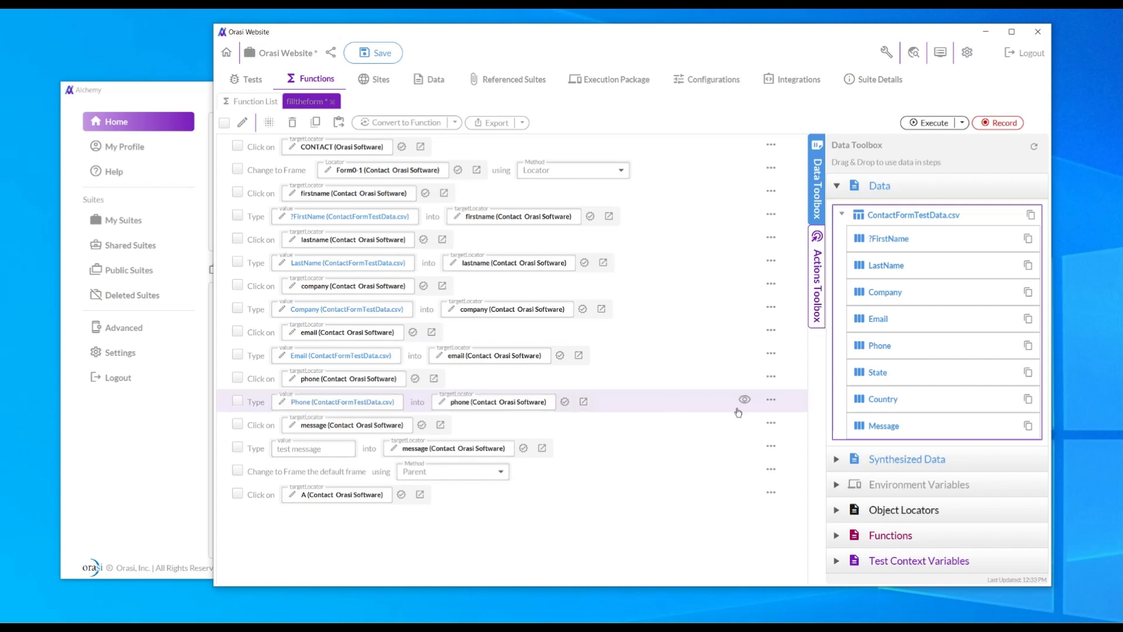
pyautogui.moveTo(878, 424); pyautogui.dragTo(290, 451)
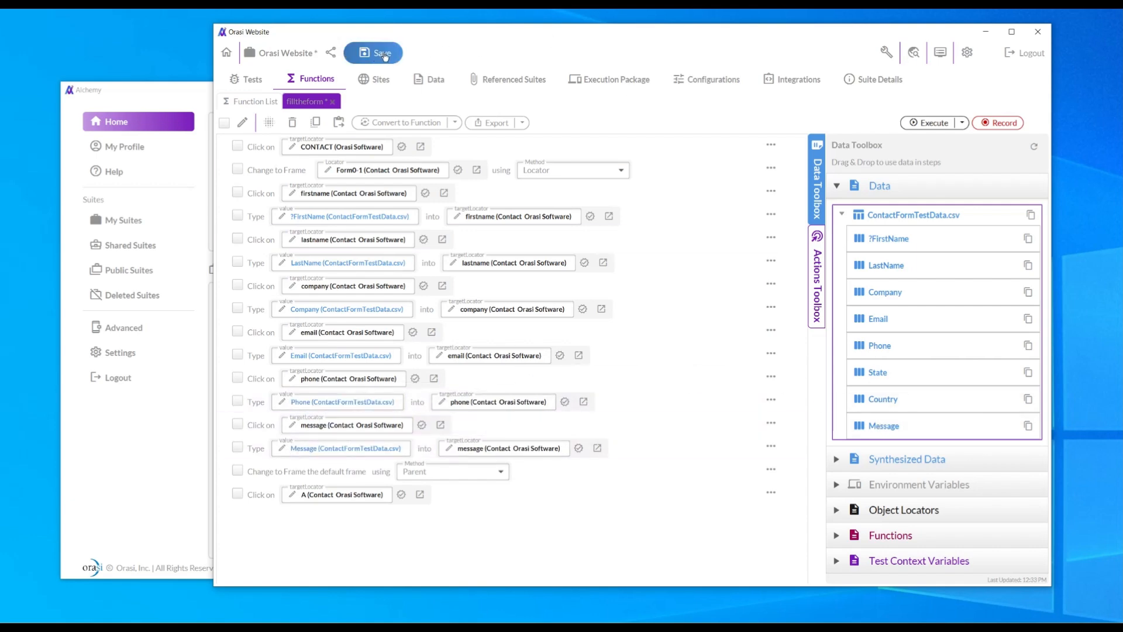
pyautogui.click(384, 54)
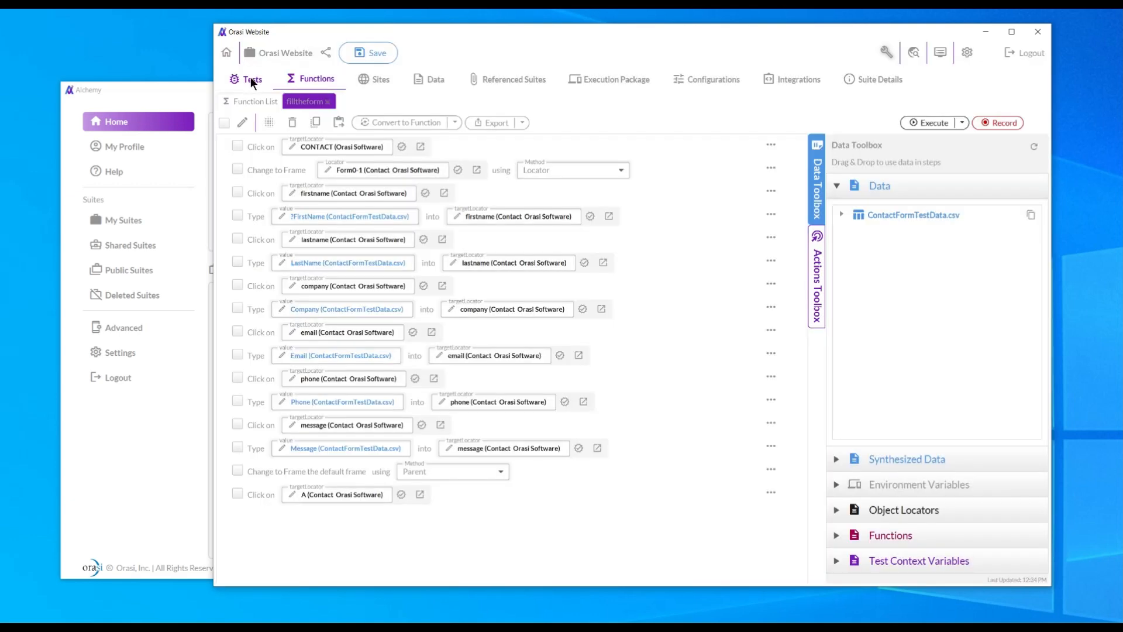
# Drag a Repeat loop step from the Actions Toolbox into datadrivetest after the filltheform call.
pyautogui.click(250, 80)
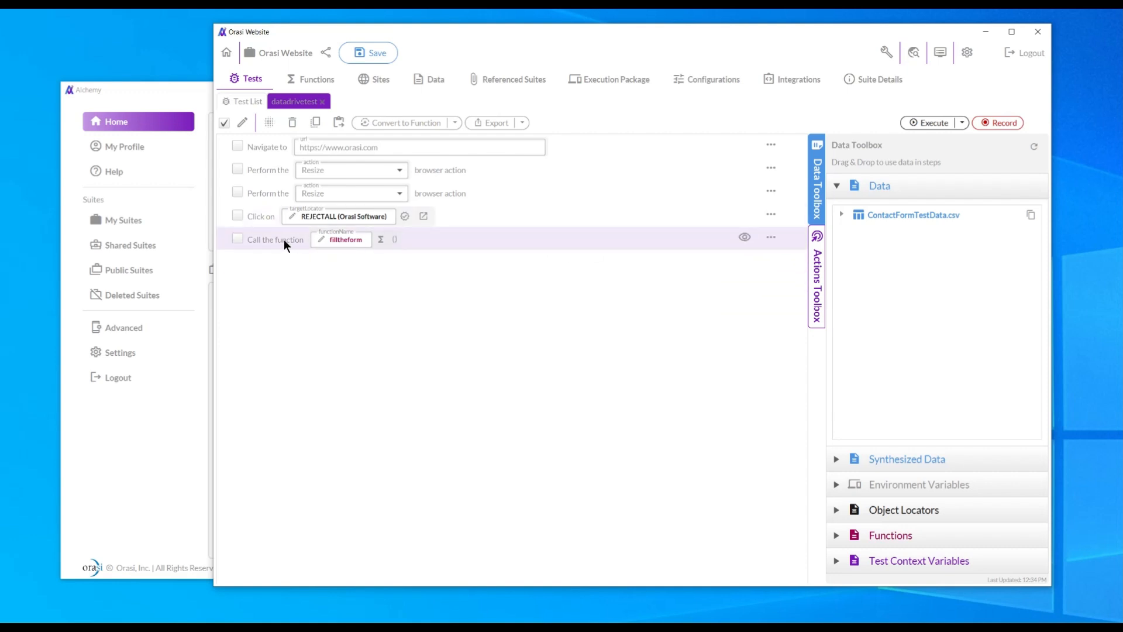
pyautogui.click(842, 214)
pyautogui.click(837, 186)
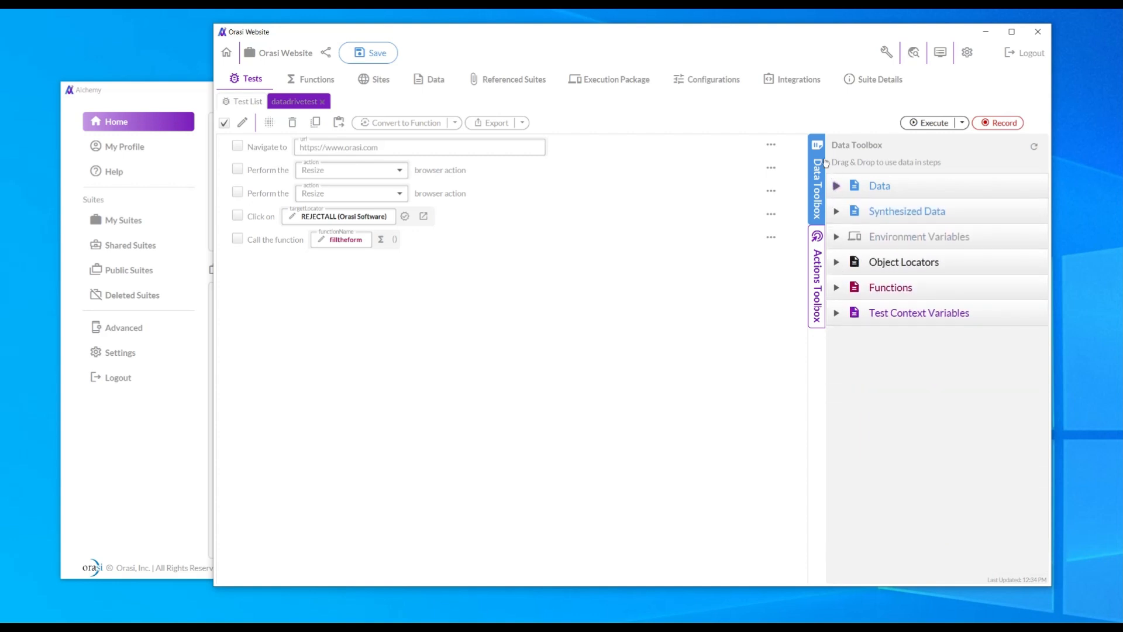
pyautogui.click(819, 257)
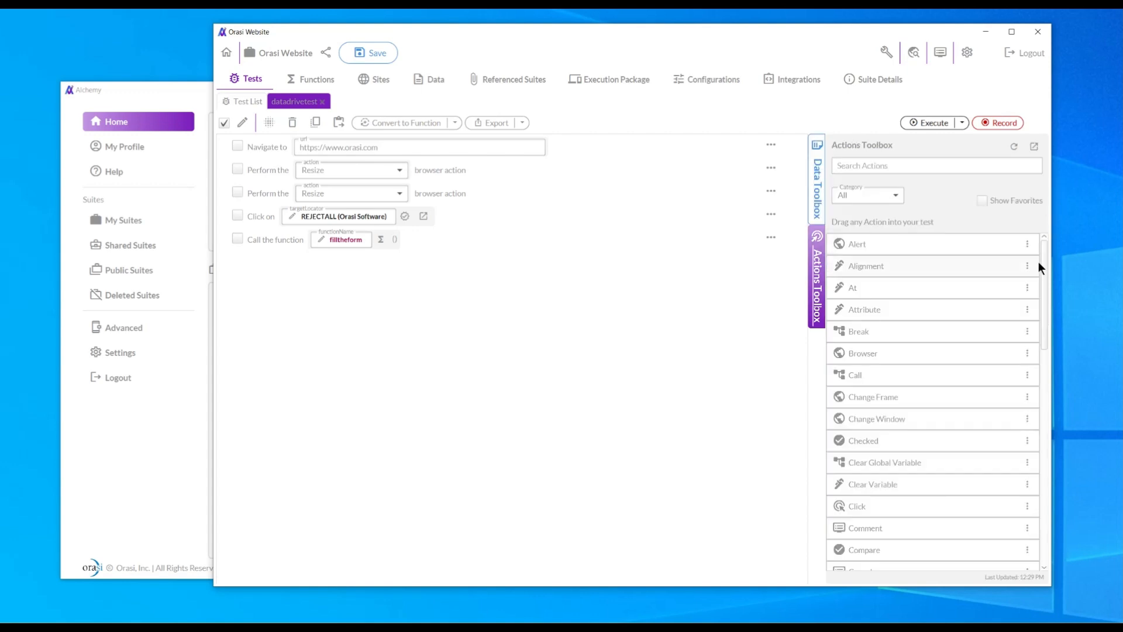
pyautogui.moveTo(1045, 259); pyautogui.dragTo(1047, 423)
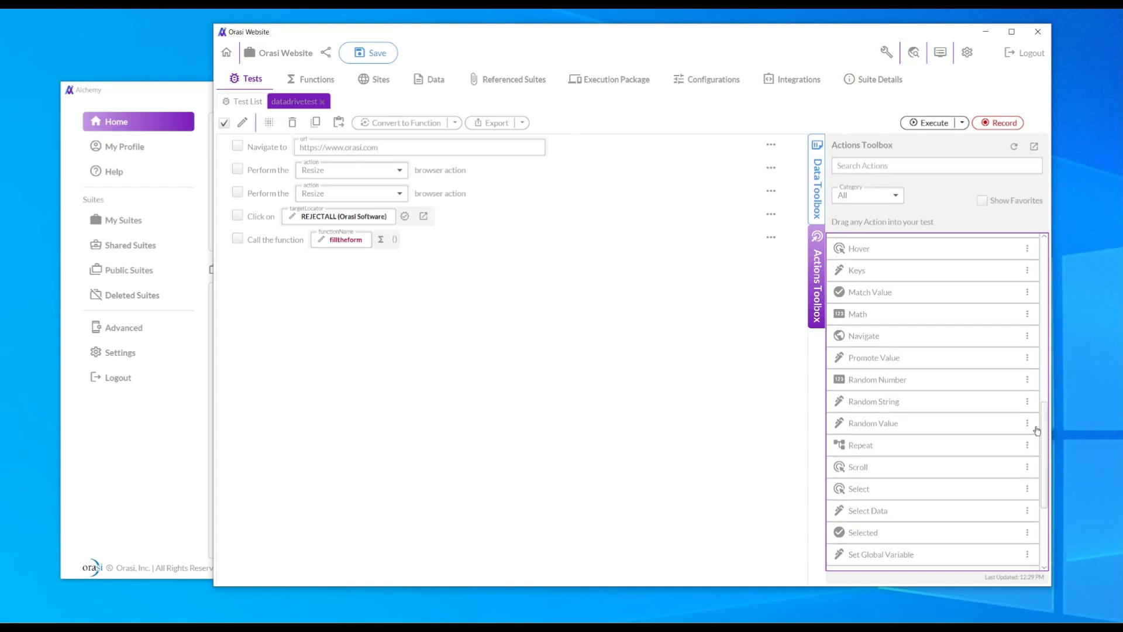
pyautogui.moveTo(854, 446); pyautogui.dragTo(271, 281)
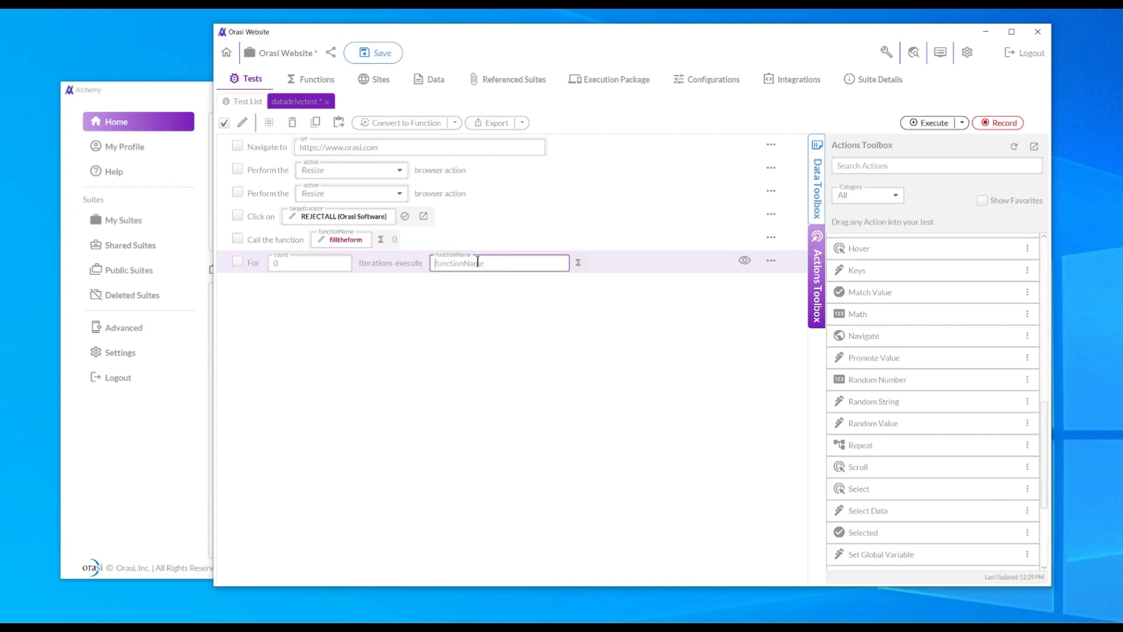
# Set the loop to Data mode over ContactFormTestData.csv running filltheform, and save.
pyautogui.click(745, 262)
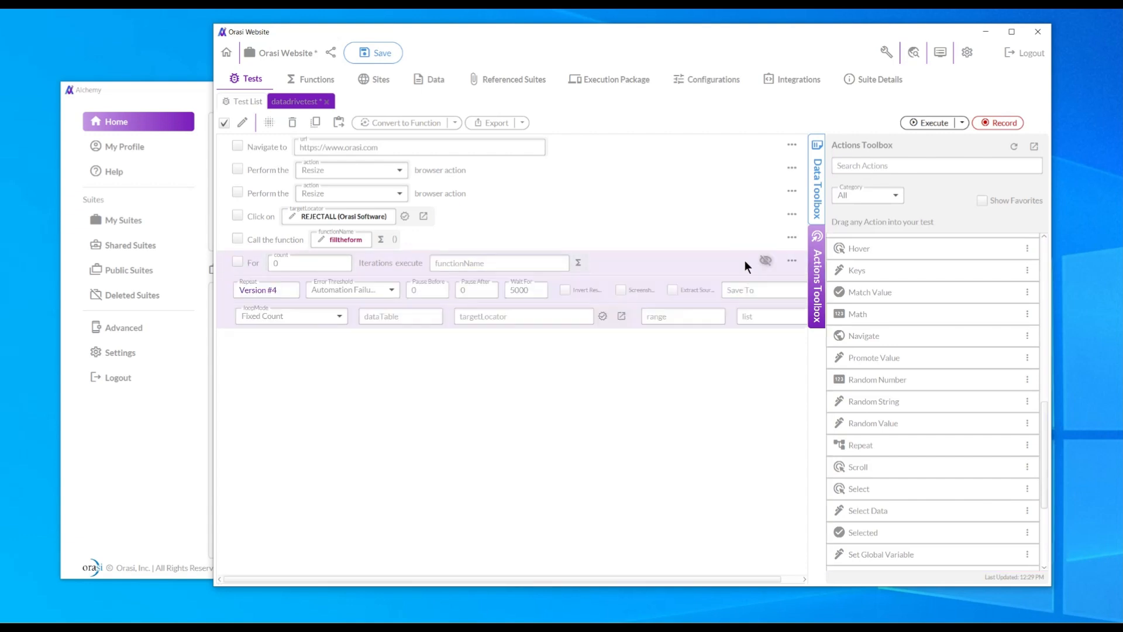
pyautogui.click(338, 317)
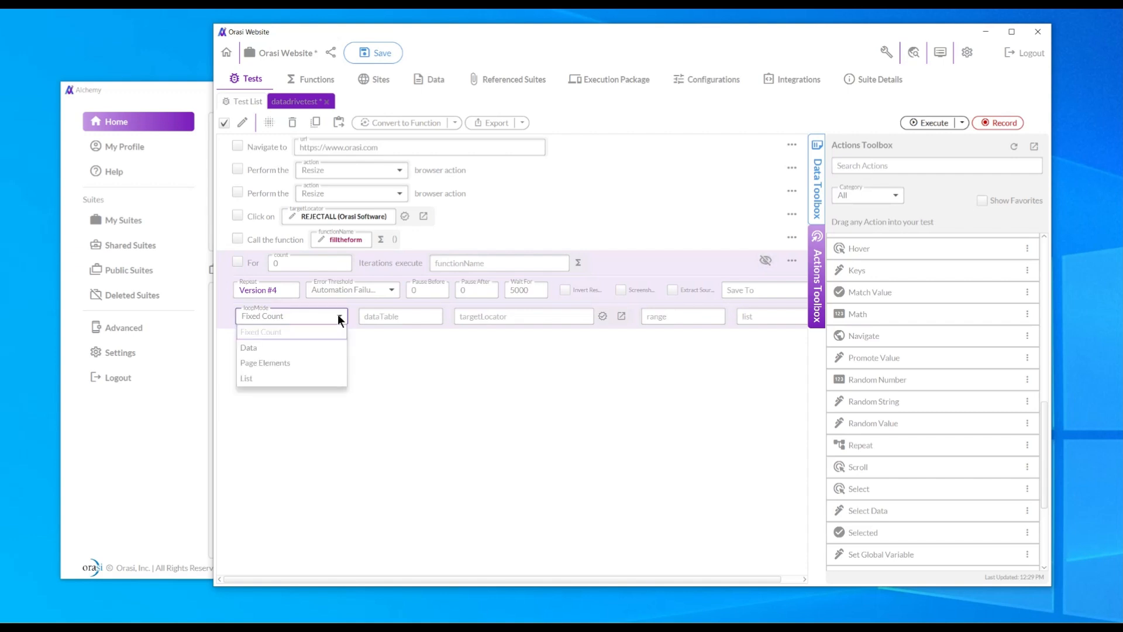
pyautogui.click(251, 348)
pyautogui.click(817, 181)
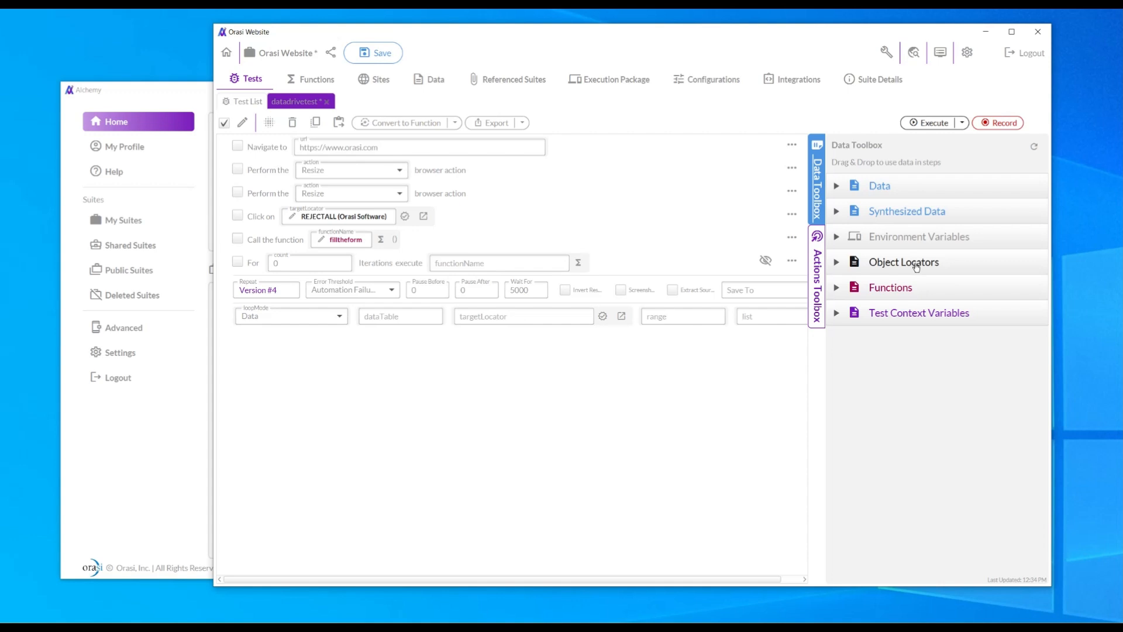
pyautogui.click(837, 186)
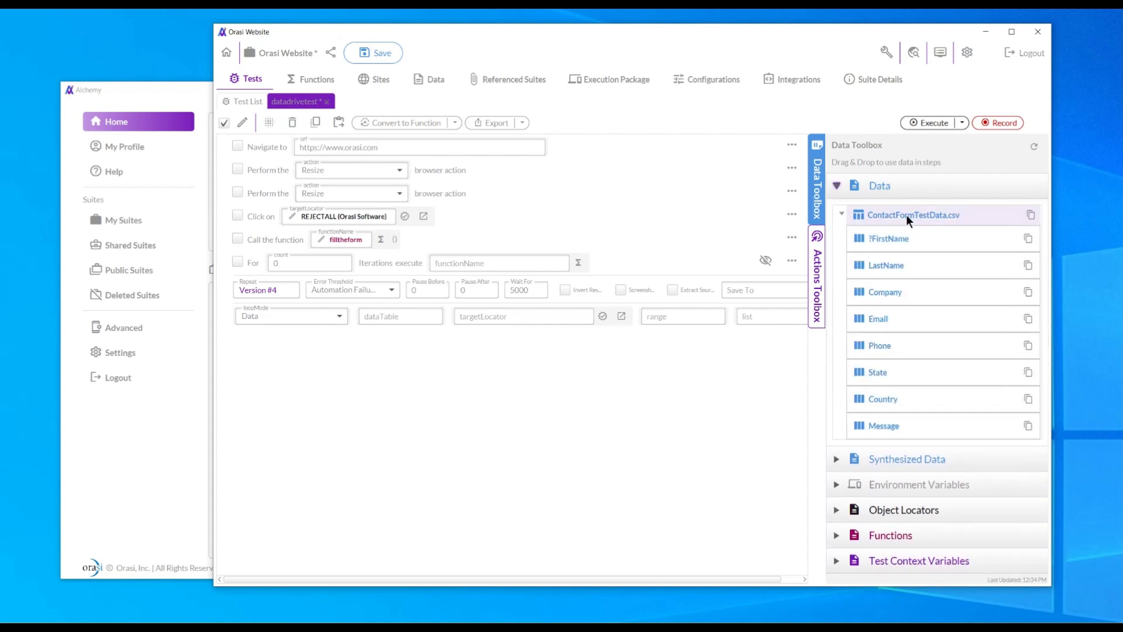
pyautogui.moveTo(919, 217); pyautogui.dragTo(371, 316)
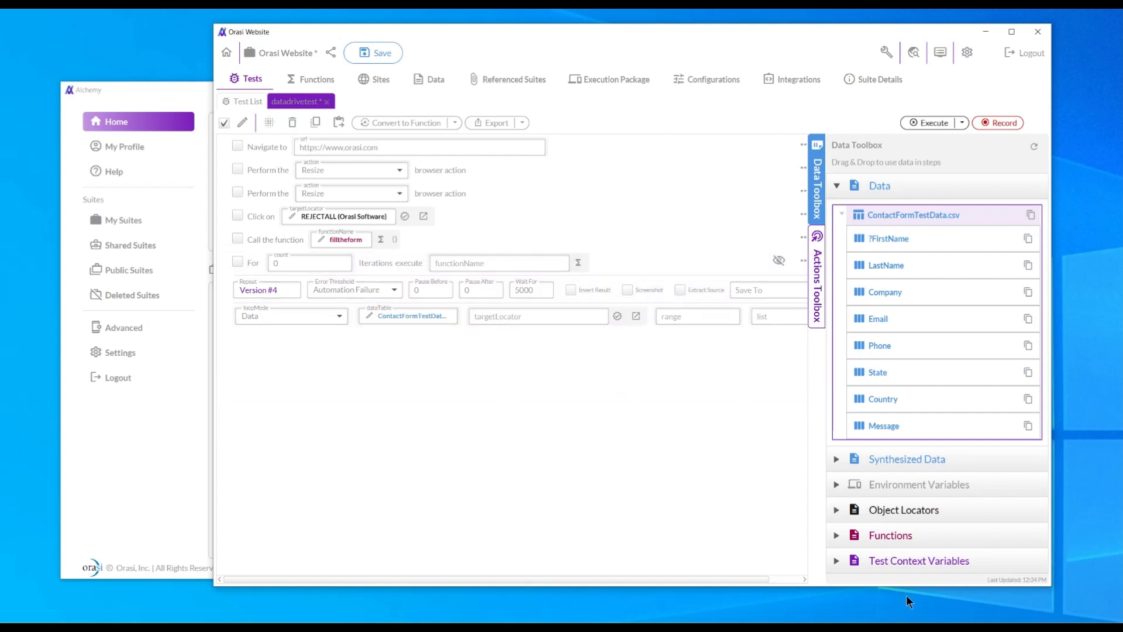
pyautogui.click(837, 535)
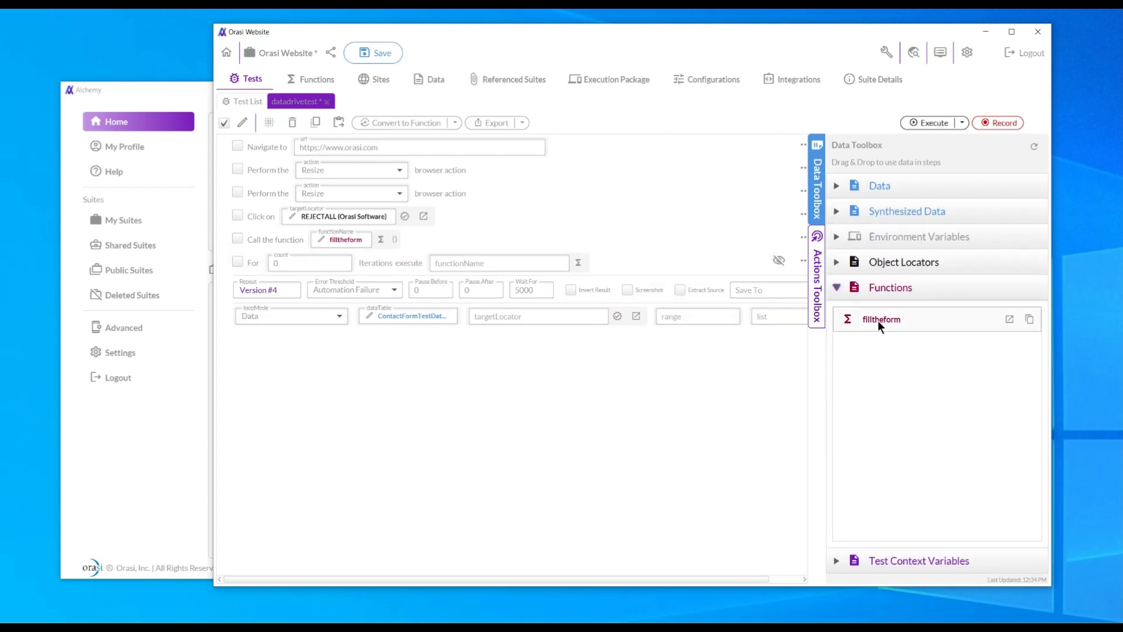
pyautogui.moveTo(883, 319); pyautogui.dragTo(472, 262)
pyautogui.click(369, 52)
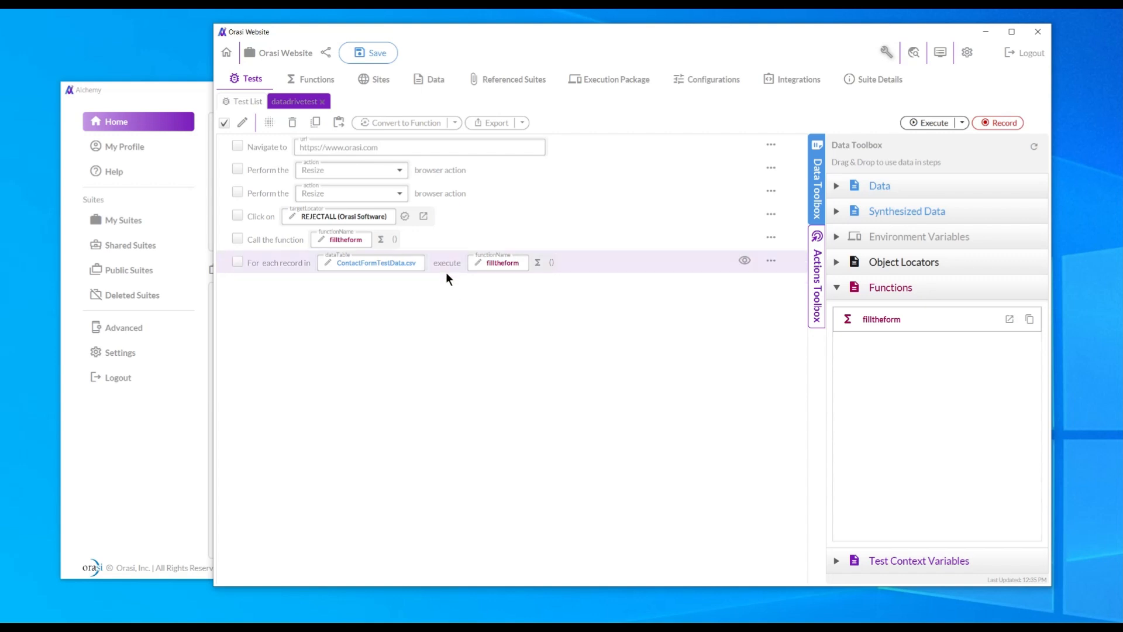
# Delete the standalone filltheform call step and save the test.
pyautogui.click(238, 240)
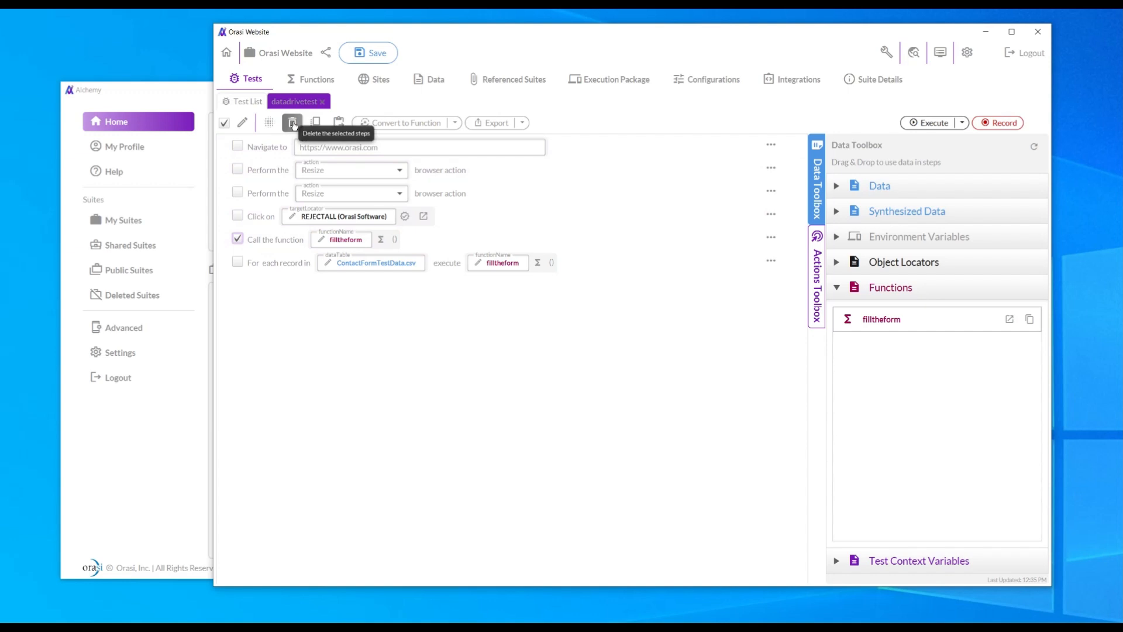
pyautogui.click(293, 122)
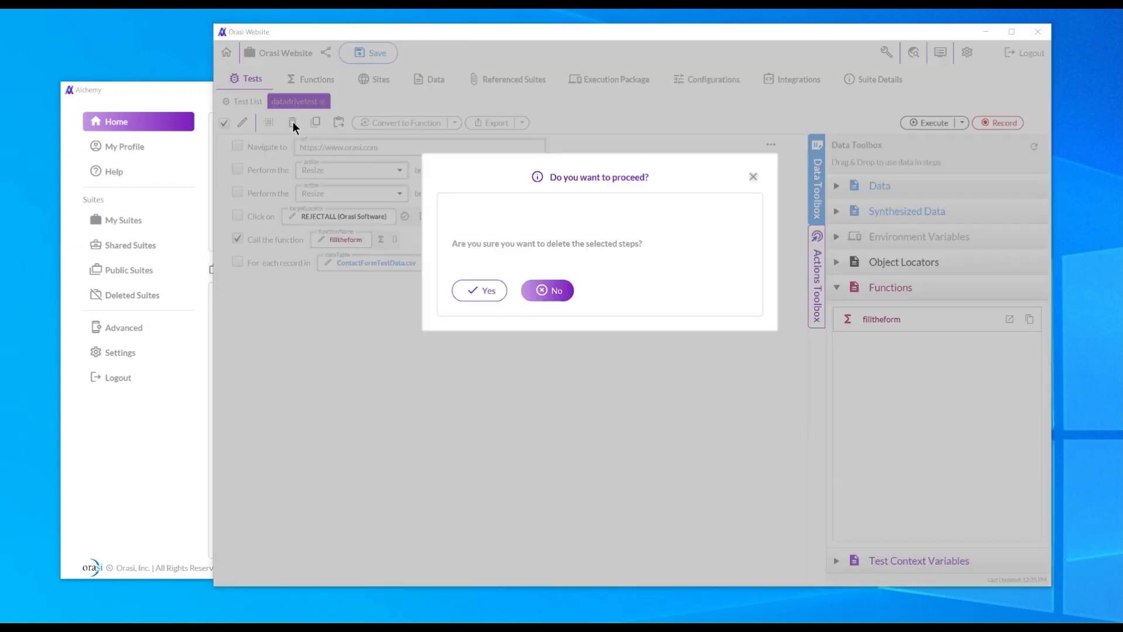
pyautogui.click(475, 291)
pyautogui.click(377, 54)
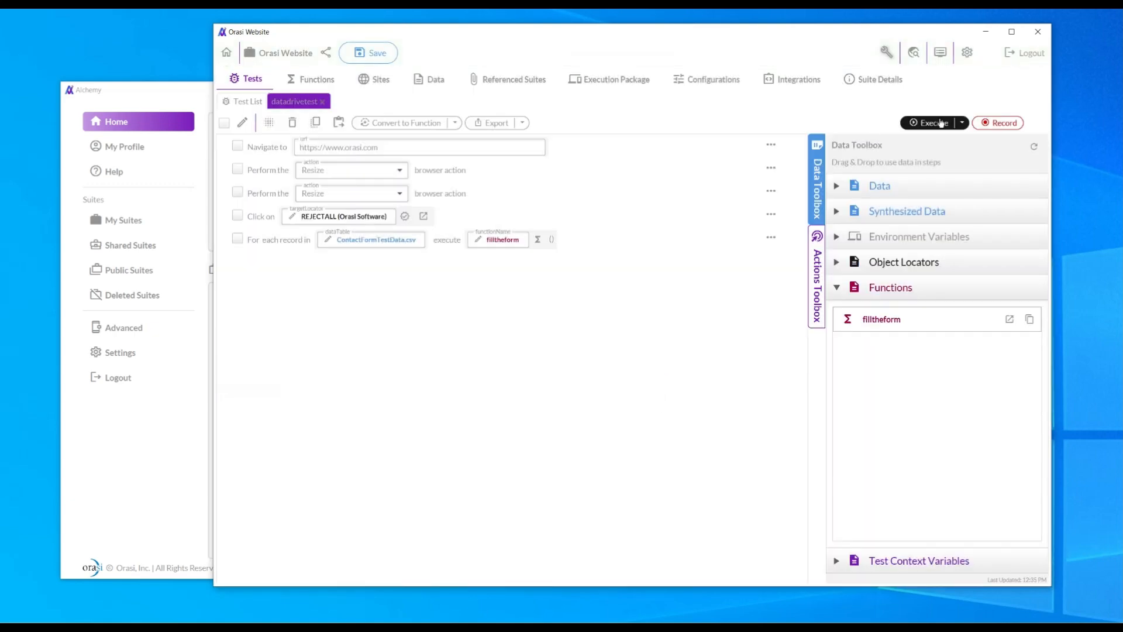
# Run datadrivetest so it fills the contact form for each of the 5 CSV records.
pyautogui.click(928, 124)
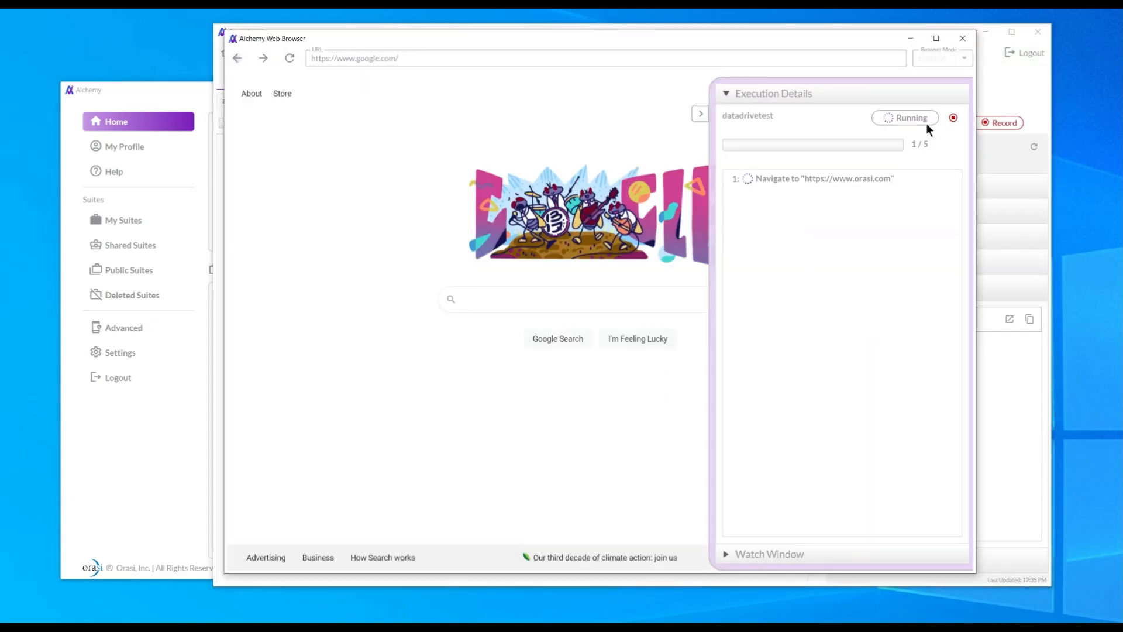